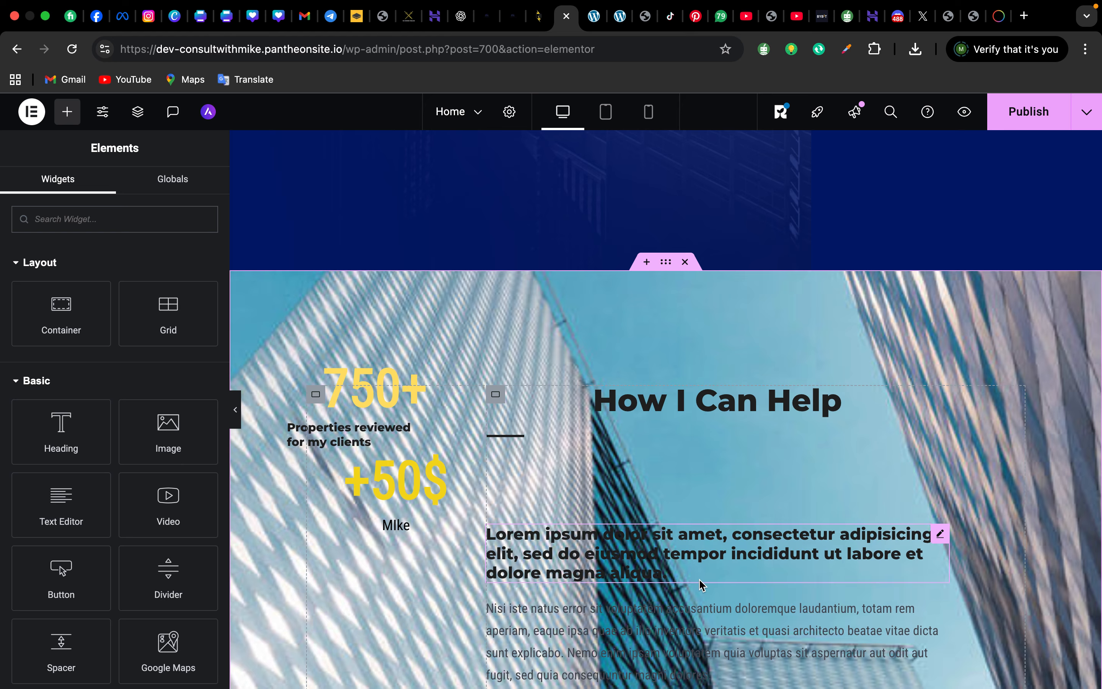
# Step: Look over the How I Can Help section of the page and browse the basic and Pro widgets
pyautogui.scroll(-5, 700, 584)
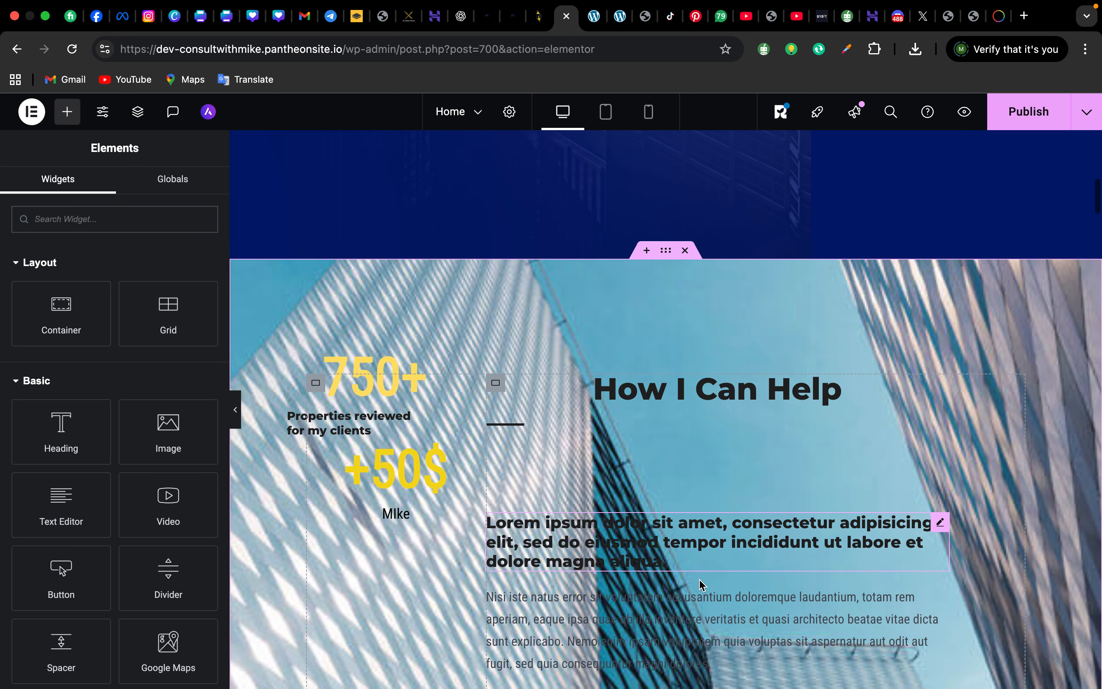
pyautogui.scroll(-2, 700, 584)
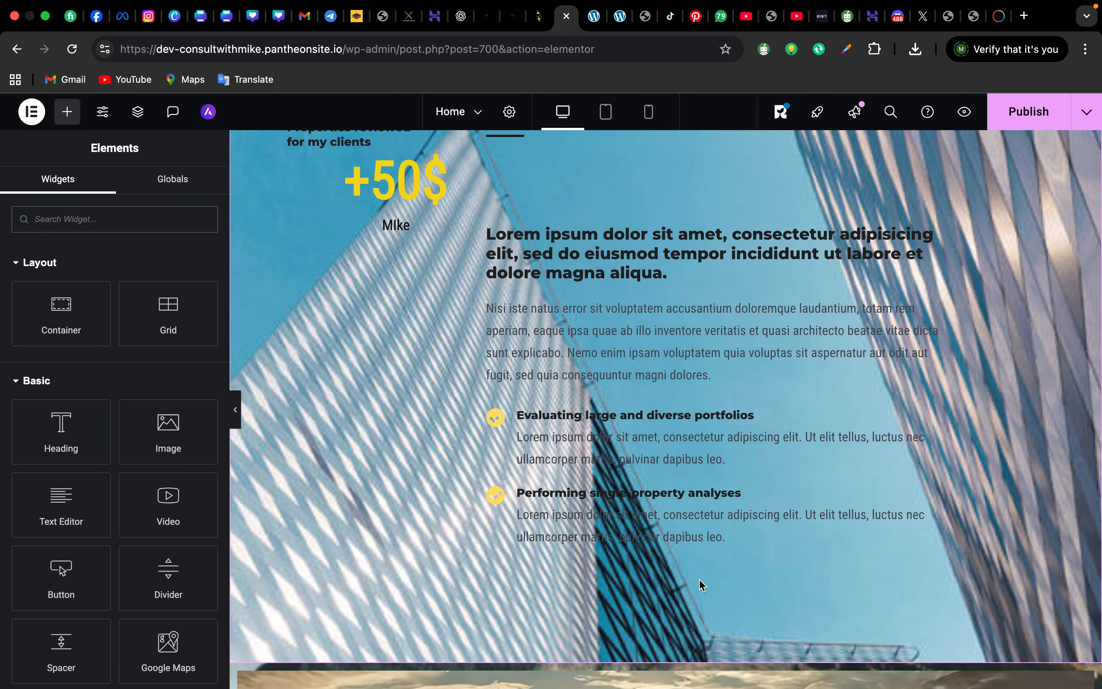
pyautogui.scroll(7, 700, 580)
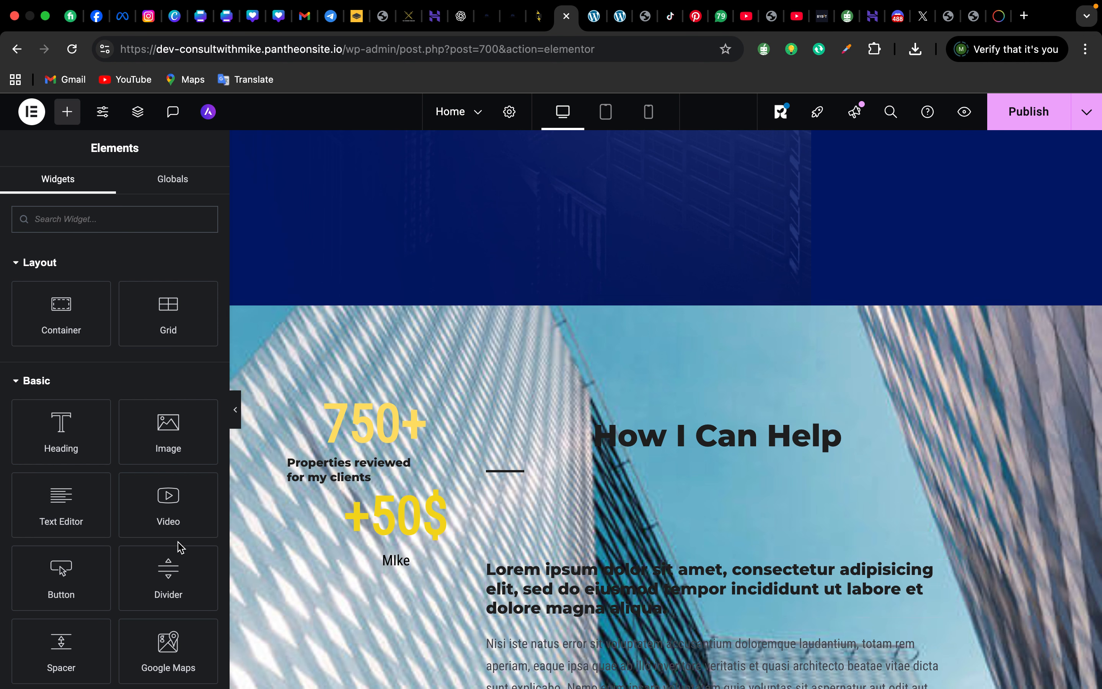
pyautogui.scroll(-5, 164, 549)
pyautogui.scroll(-3, 164, 549)
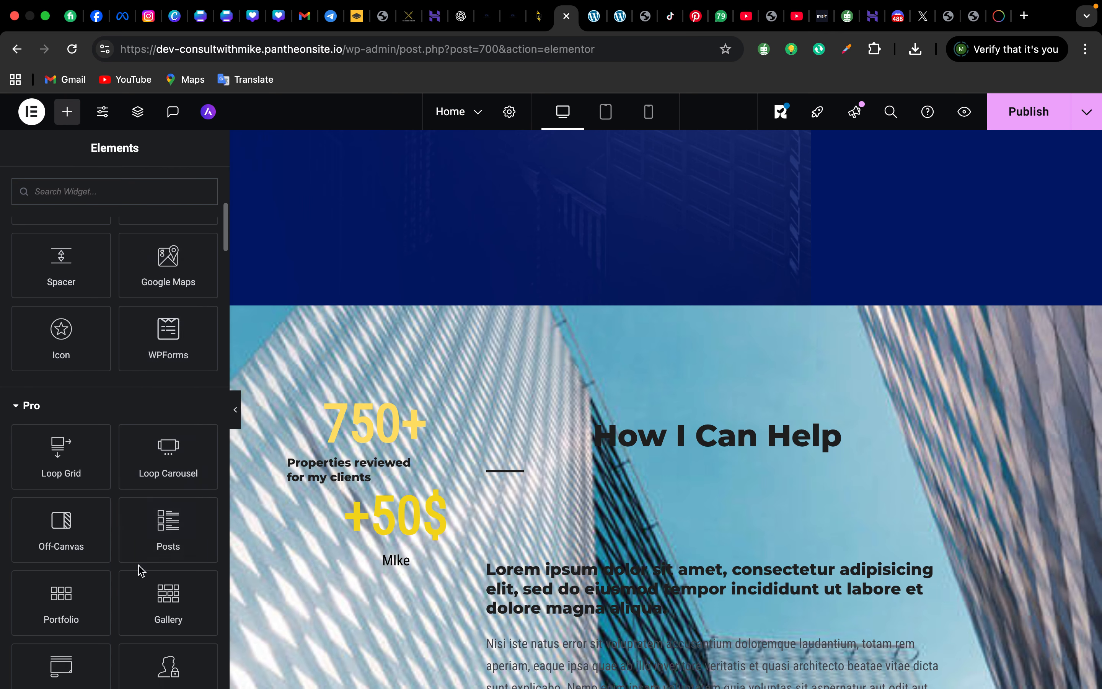
pyautogui.scroll(-3, 136, 563)
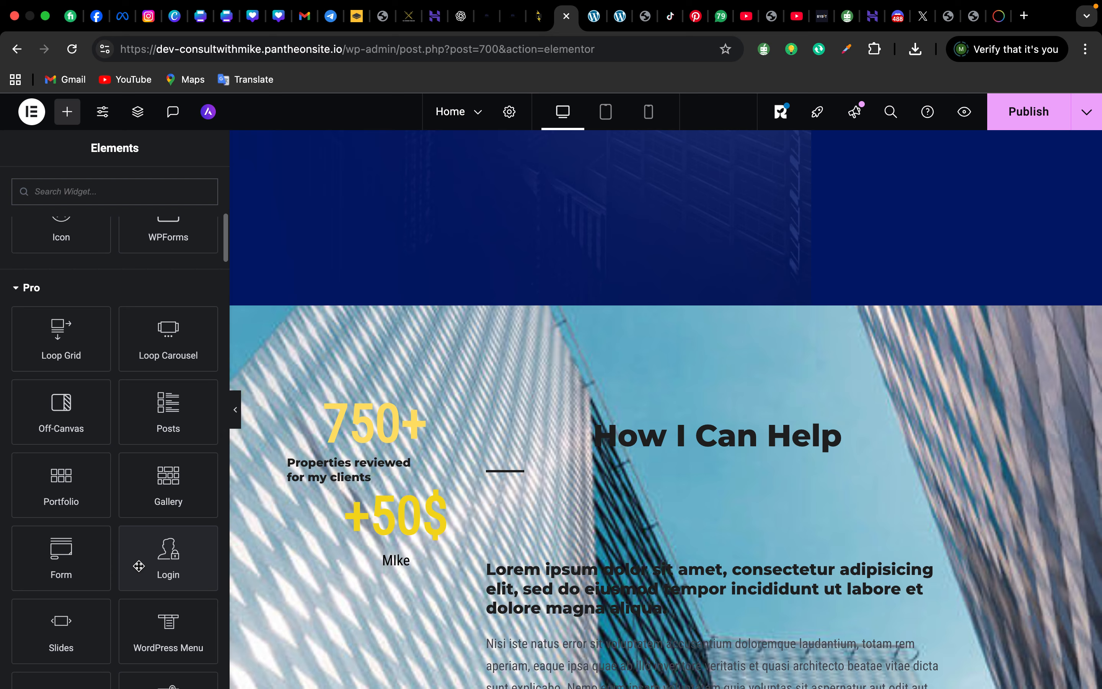
pyautogui.scroll(-2, 139, 566)
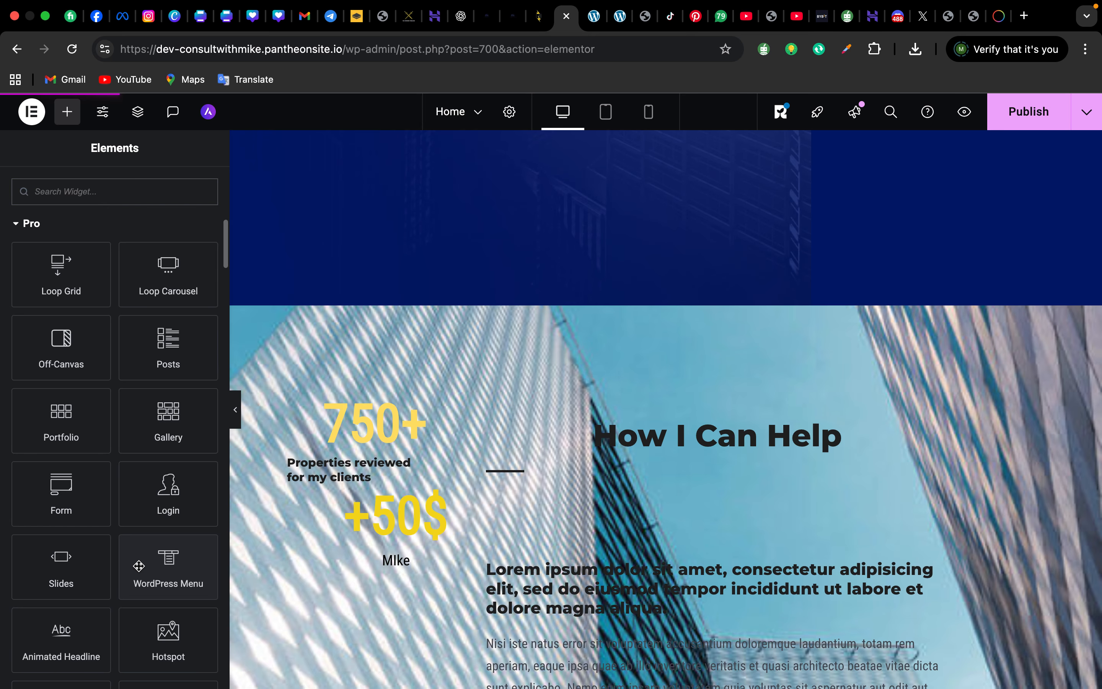
pyautogui.moveTo(139, 566); pyautogui.dragTo(719, 504)
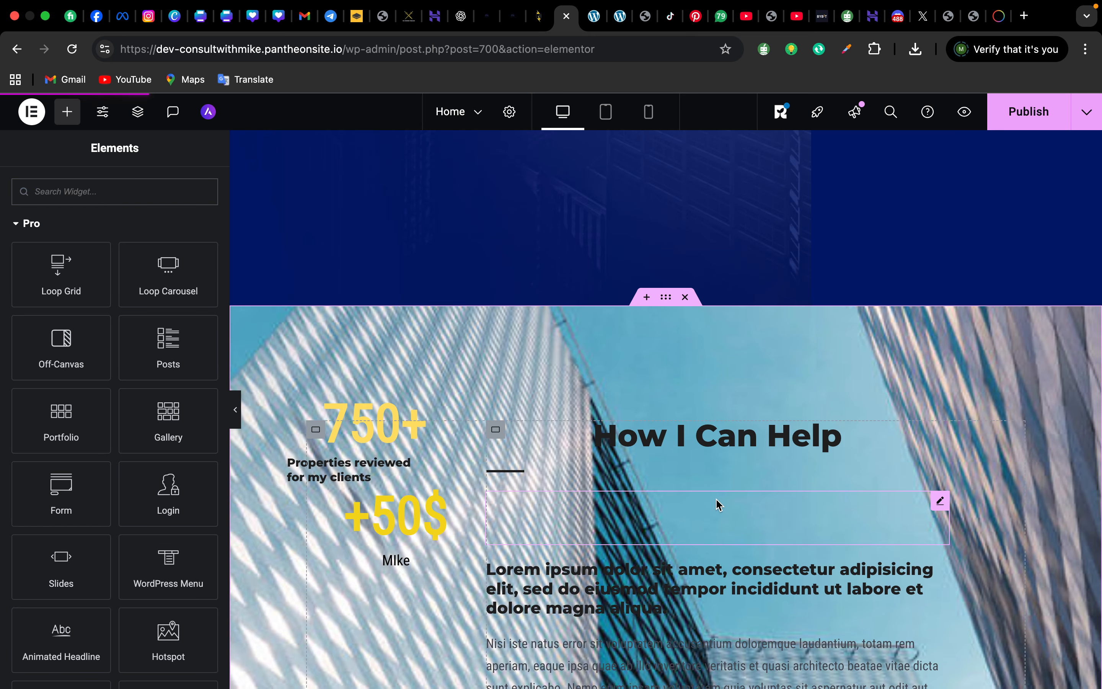
# Step: Delete the container holding the city skyline image slider below the road video
pyautogui.scroll(-6, 716, 505)
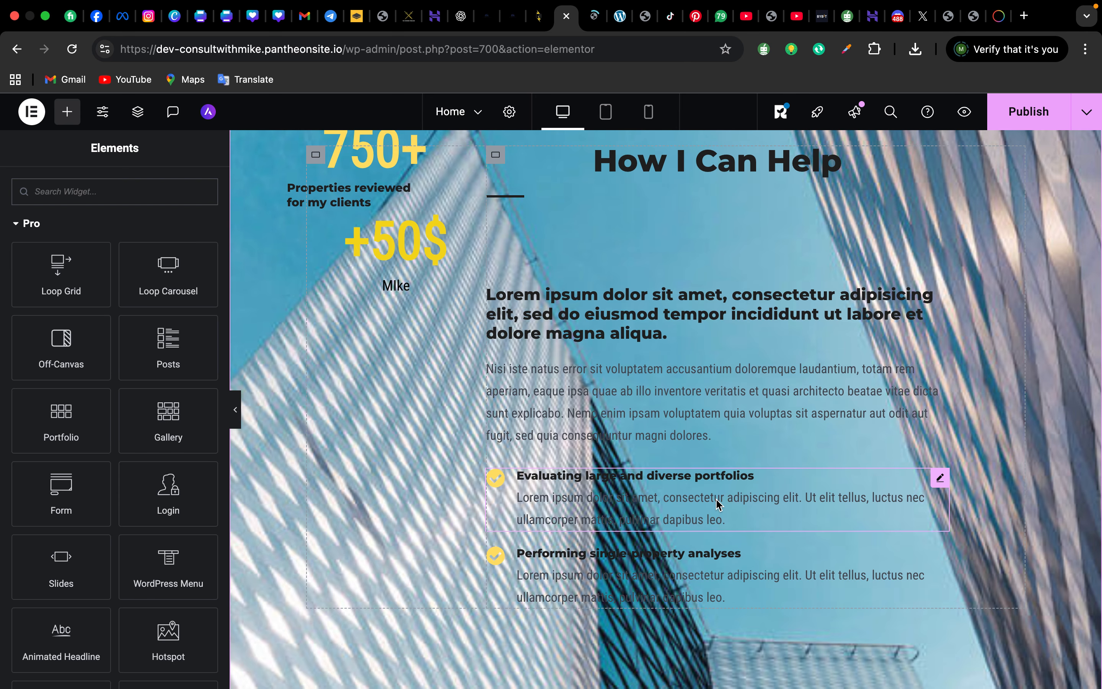
pyautogui.scroll(-6, 716, 503)
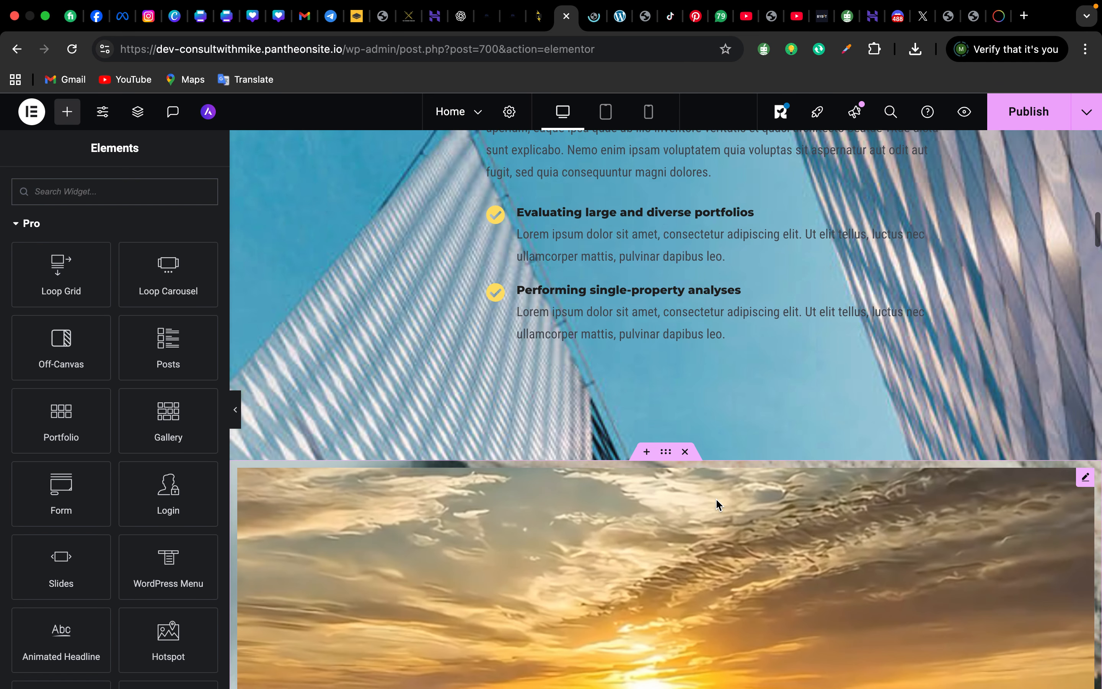
pyautogui.scroll(-18, 716, 498)
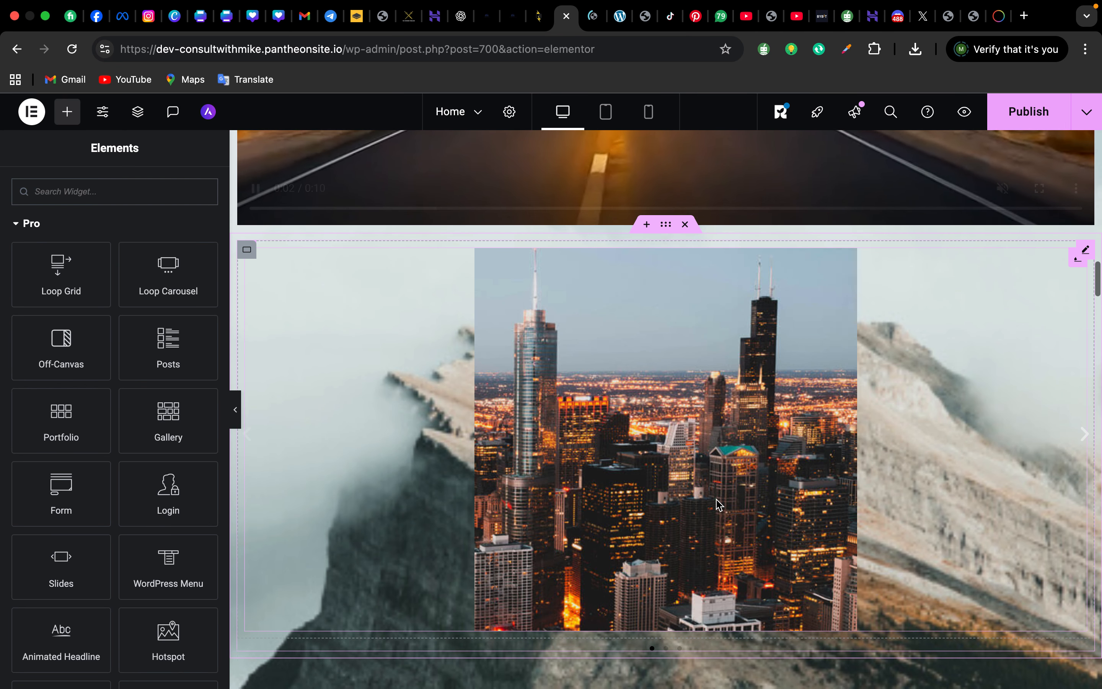
pyautogui.scroll(-5, 717, 503)
pyautogui.scroll(6, 716, 503)
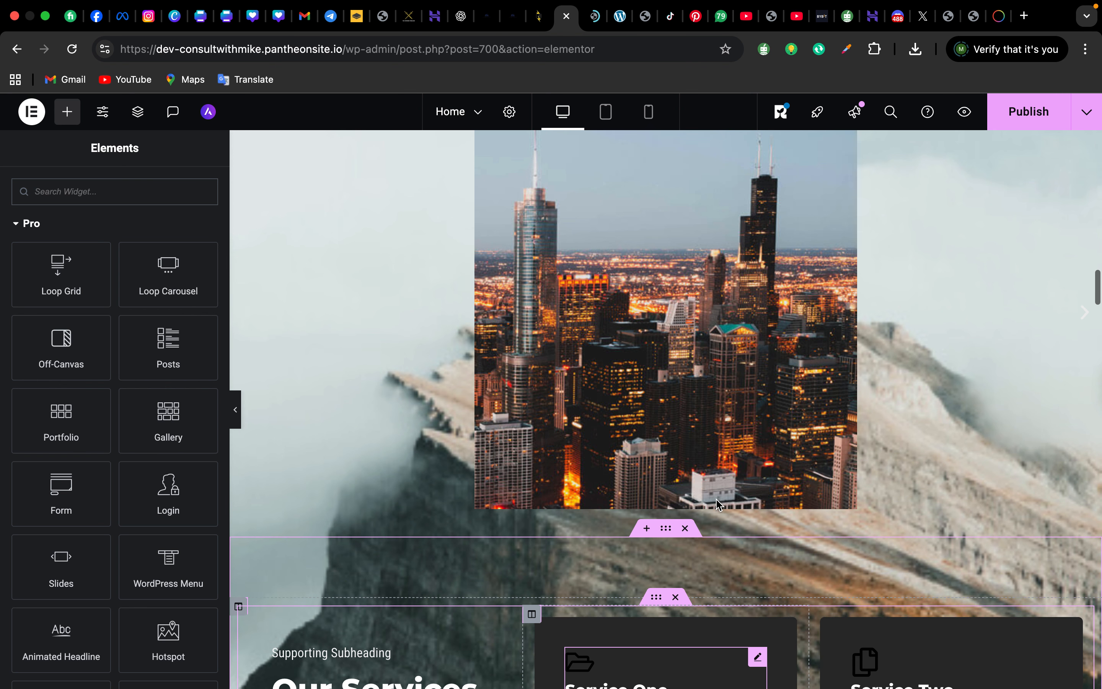
pyautogui.scroll(1, 716, 502)
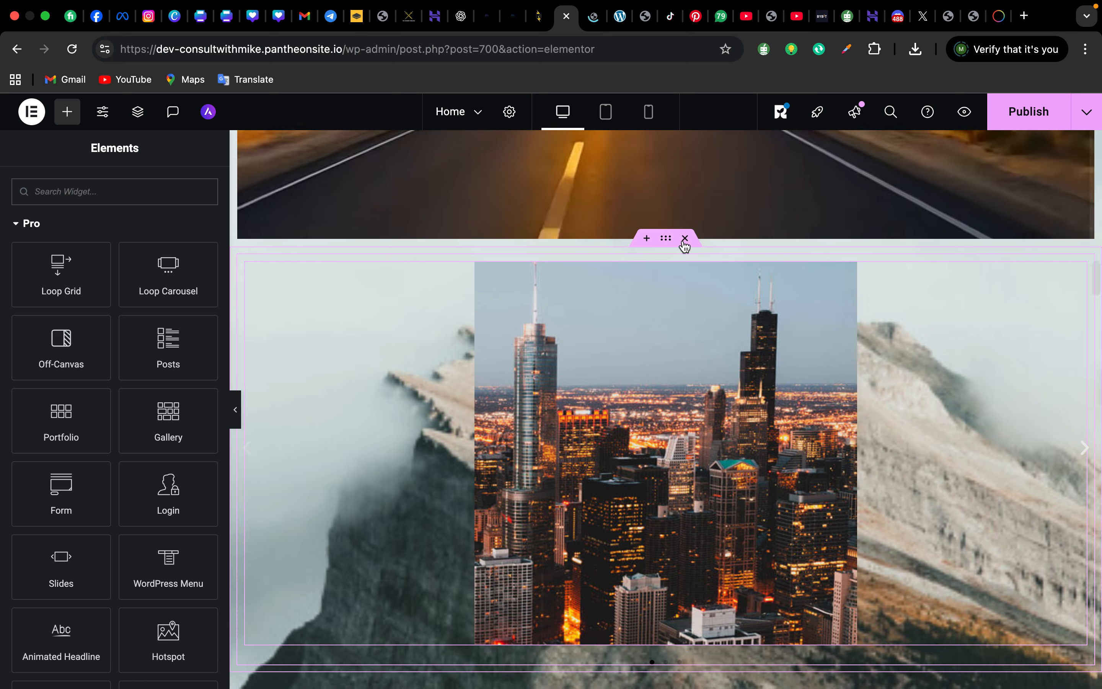
pyautogui.click(692, 237)
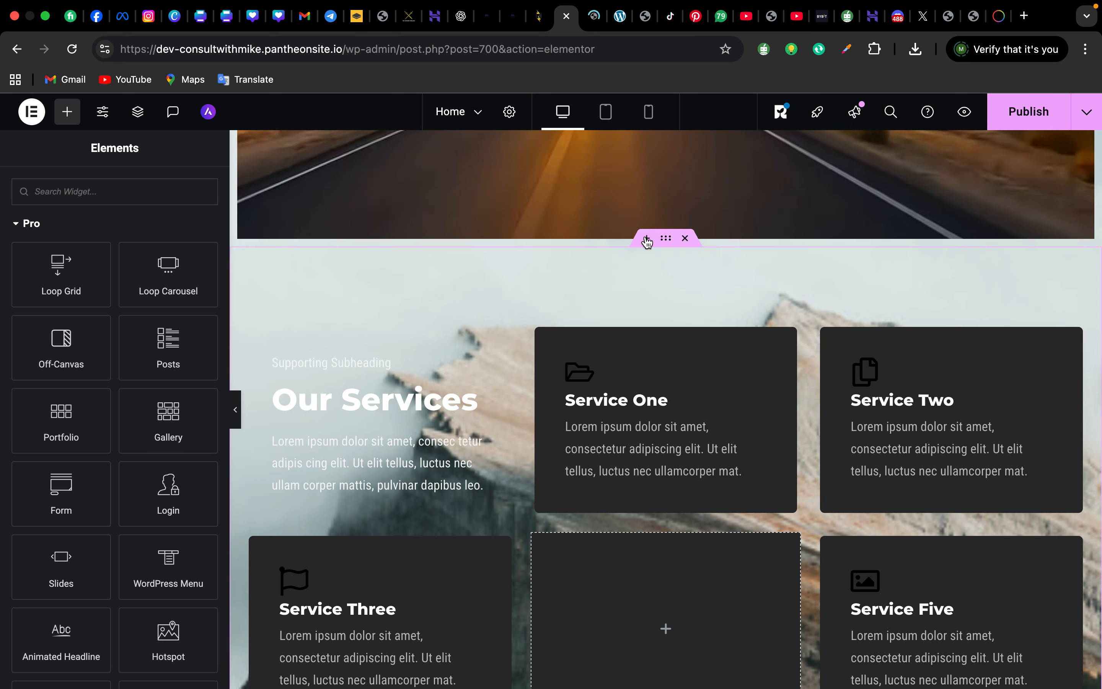
# Step: Insert a new single-column flexbox container between the existing contact form and the Consulting Services section
pyautogui.scroll(-12, 616, 329)
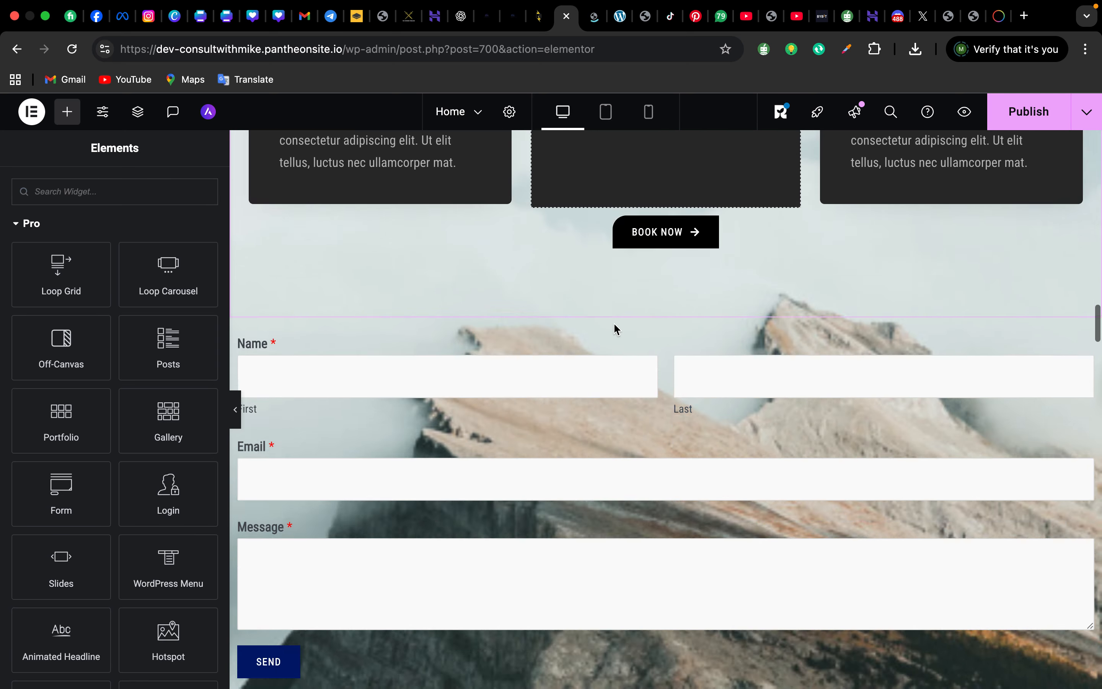
pyautogui.scroll(-4, 613, 322)
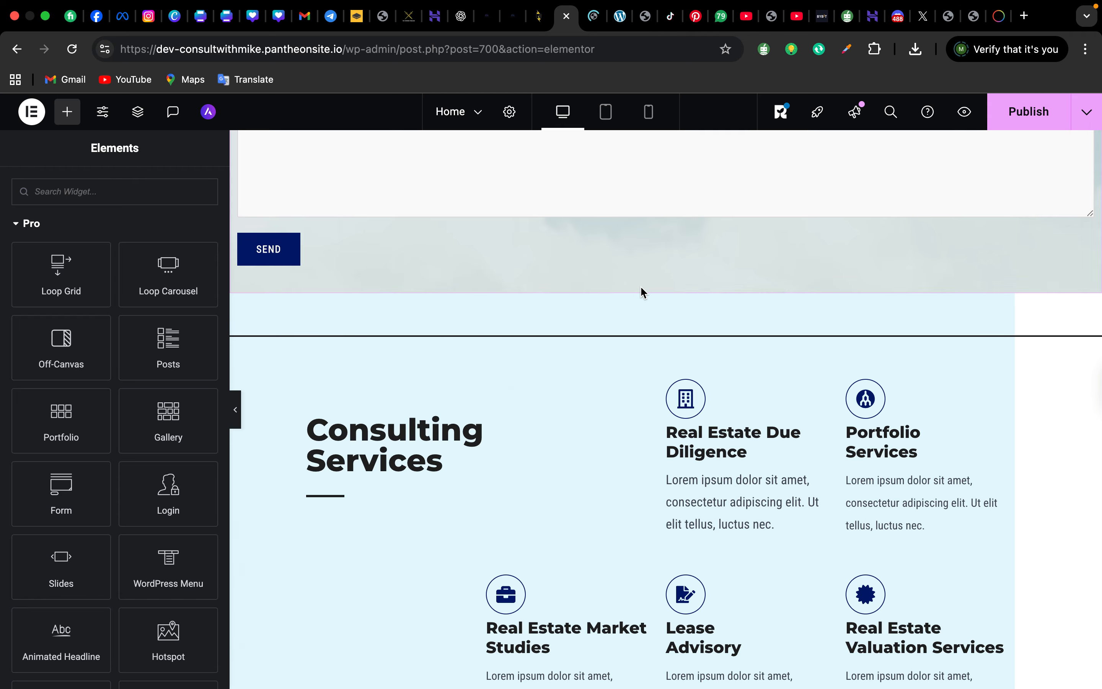
pyautogui.click(647, 285)
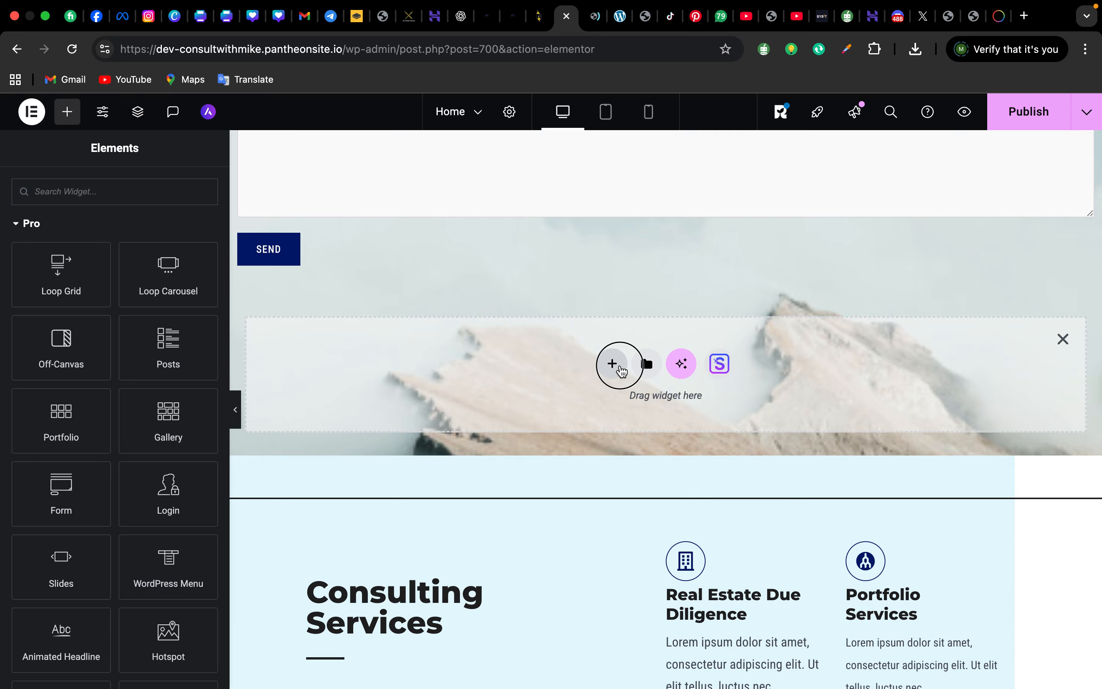
pyautogui.click(617, 366)
pyautogui.click(600, 413)
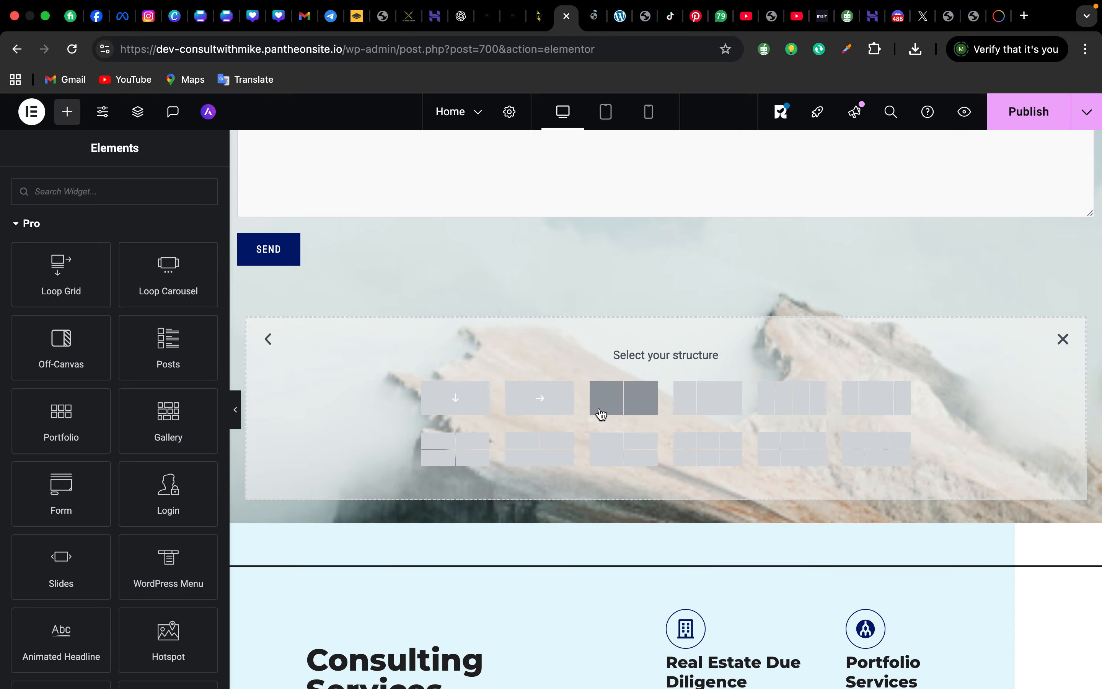
pyautogui.click(473, 407)
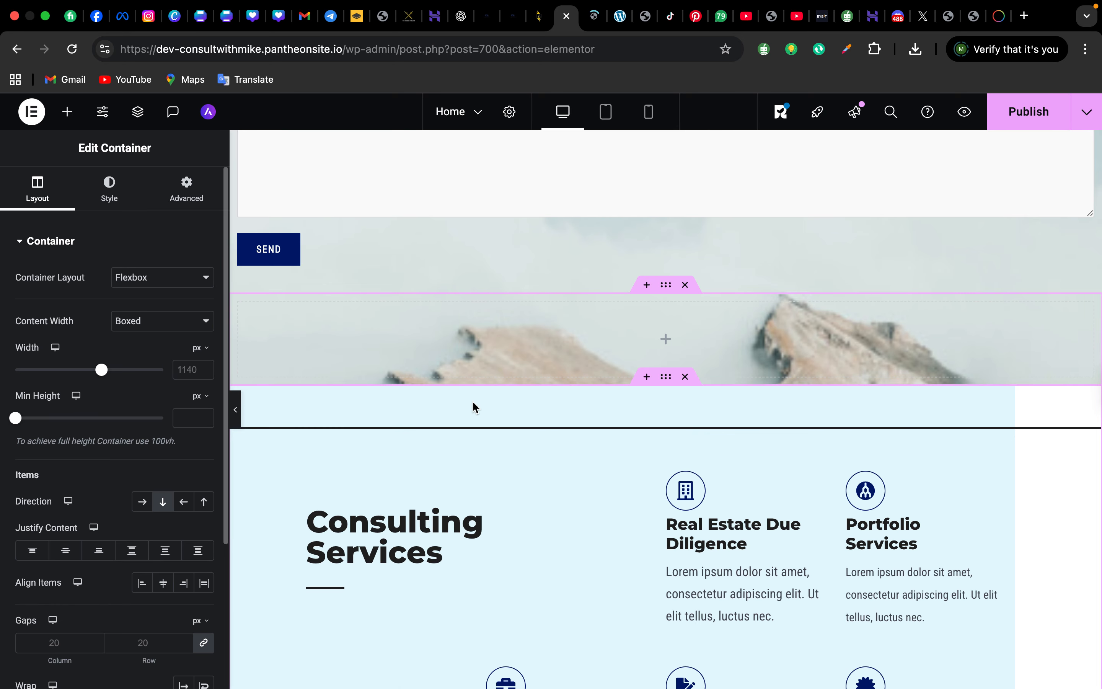
# Step: Add the Pro Form widget to the new empty container
pyautogui.click(72, 120)
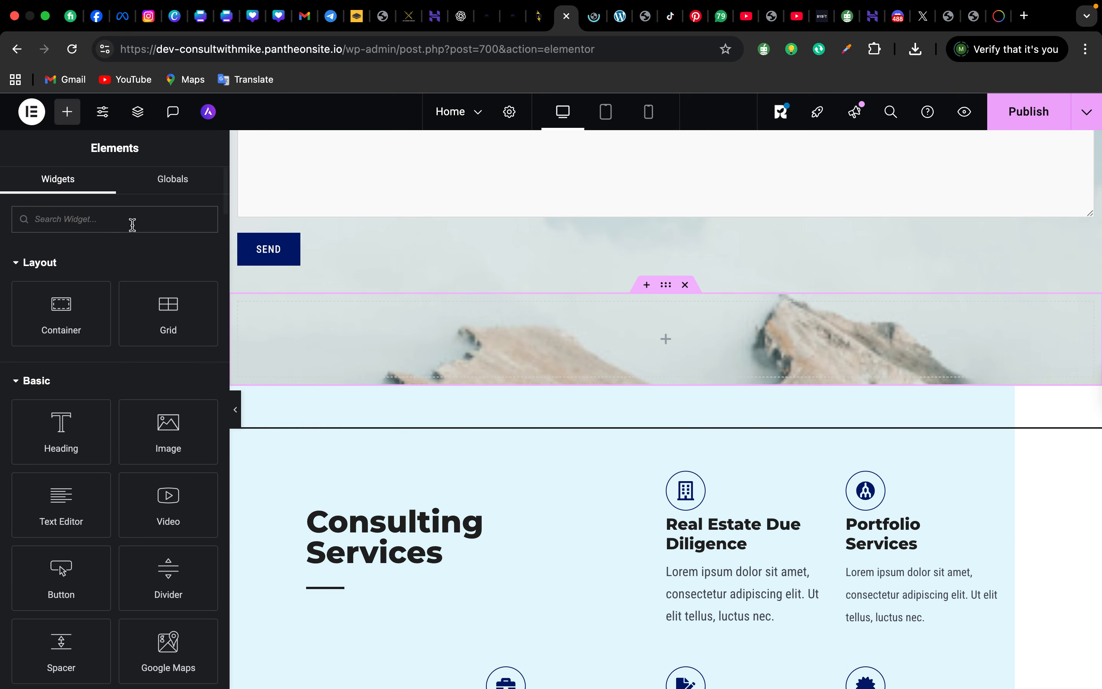
pyautogui.scroll(-5, 90, 372)
pyautogui.scroll(-3, 90, 371)
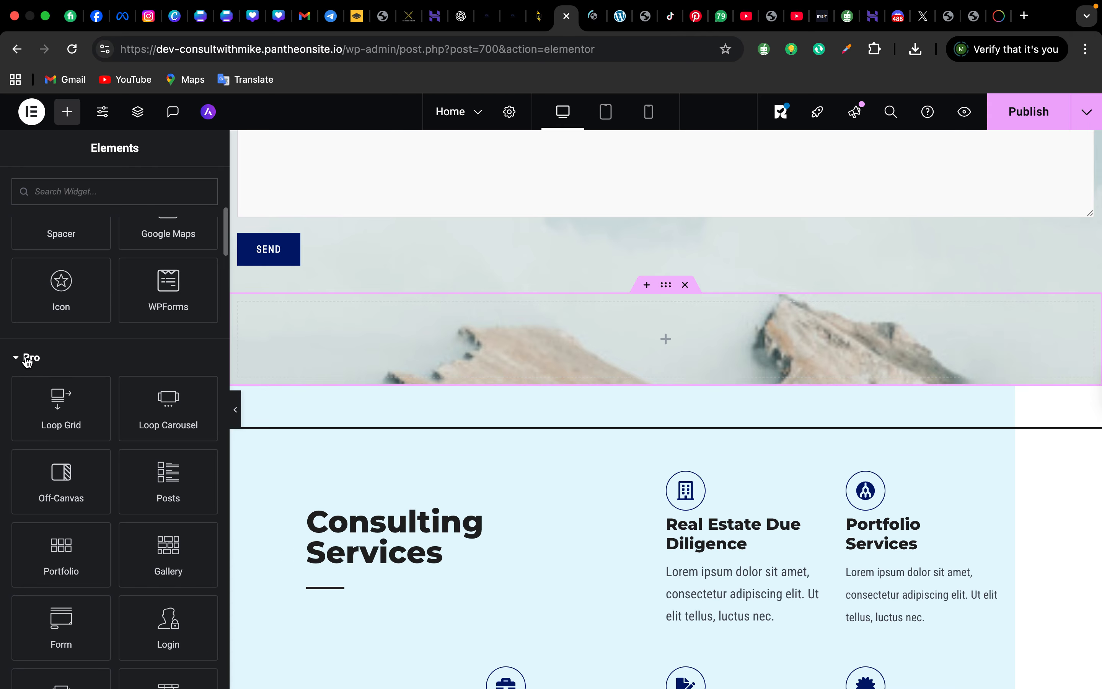
pyautogui.scroll(-5, 50, 388)
pyautogui.scroll(-3, 50, 388)
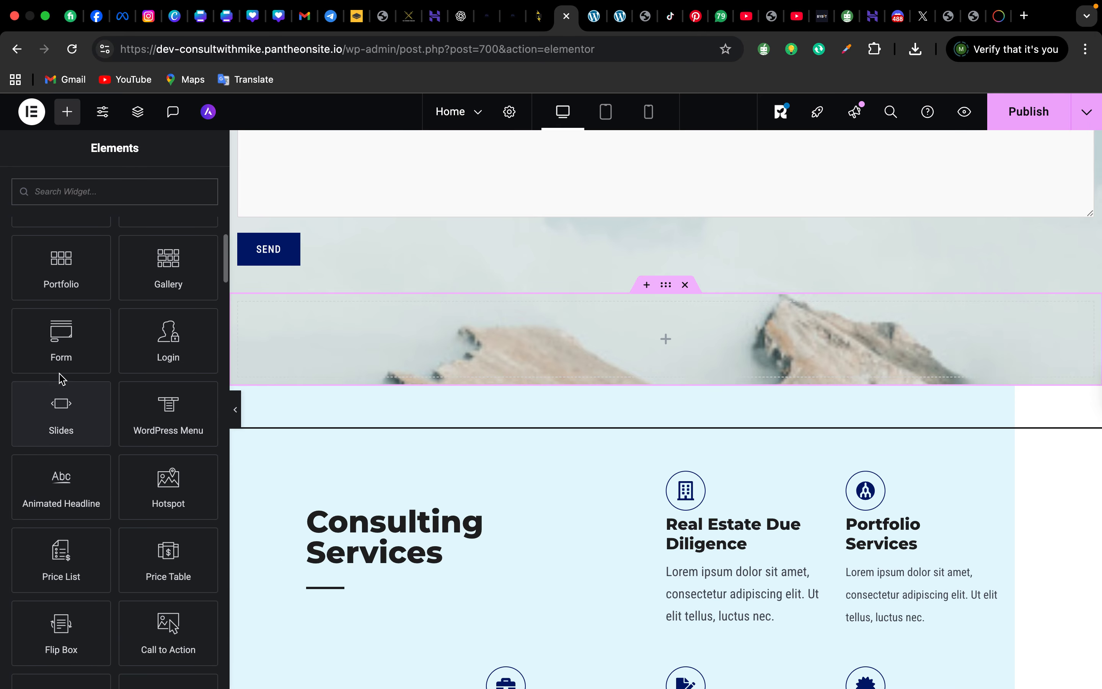
pyautogui.moveTo(74, 347); pyautogui.dragTo(647, 325)
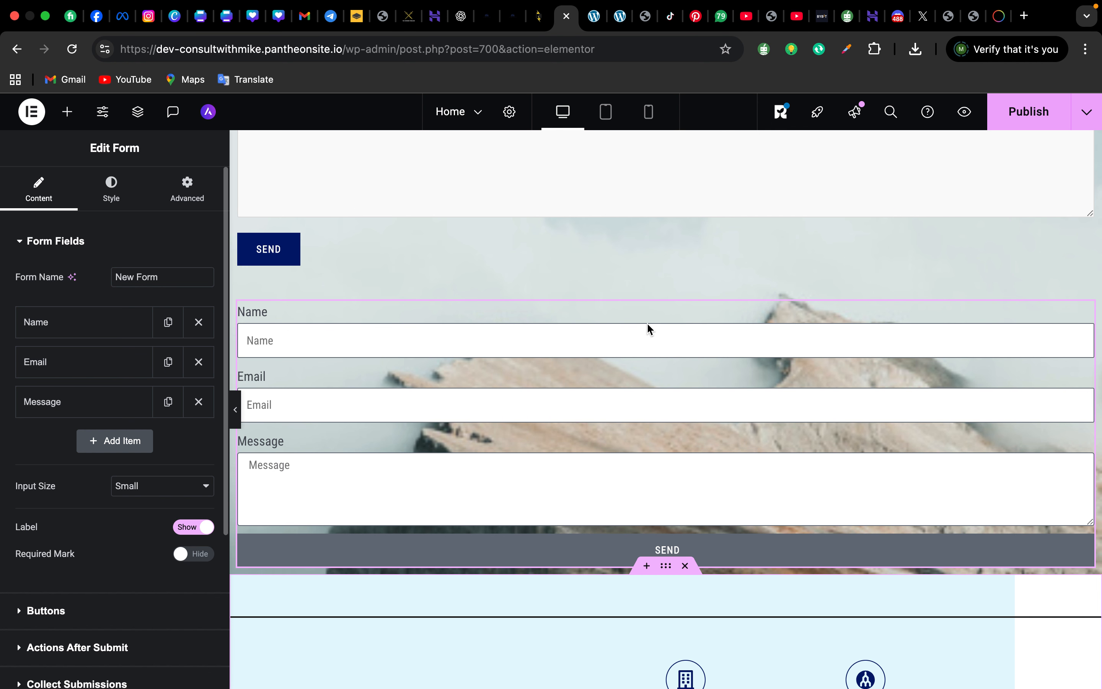
# Step: Set the label of the new form's Name field to "Full Name"
pyautogui.click(103, 325)
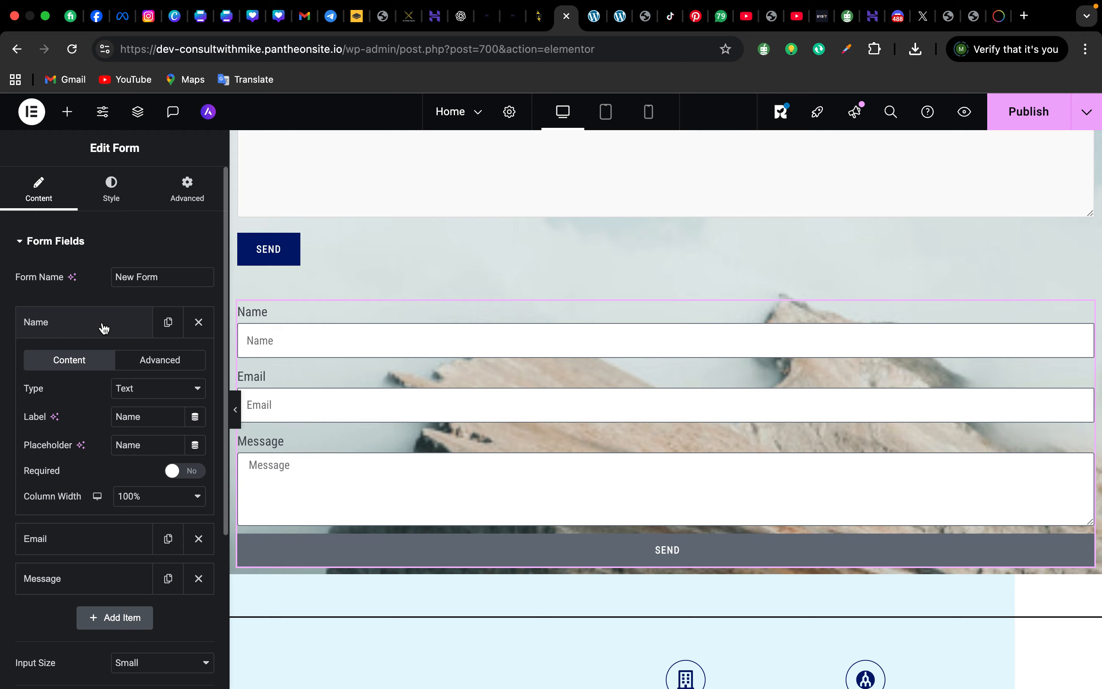
pyautogui.click(76, 322)
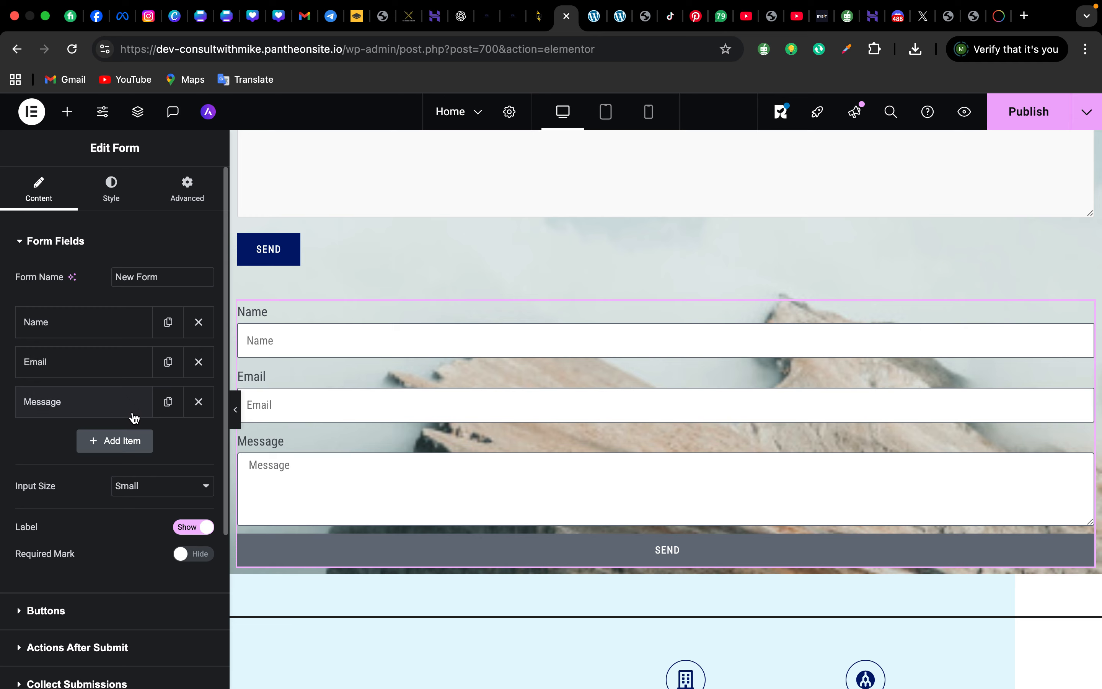
pyautogui.click(130, 321)
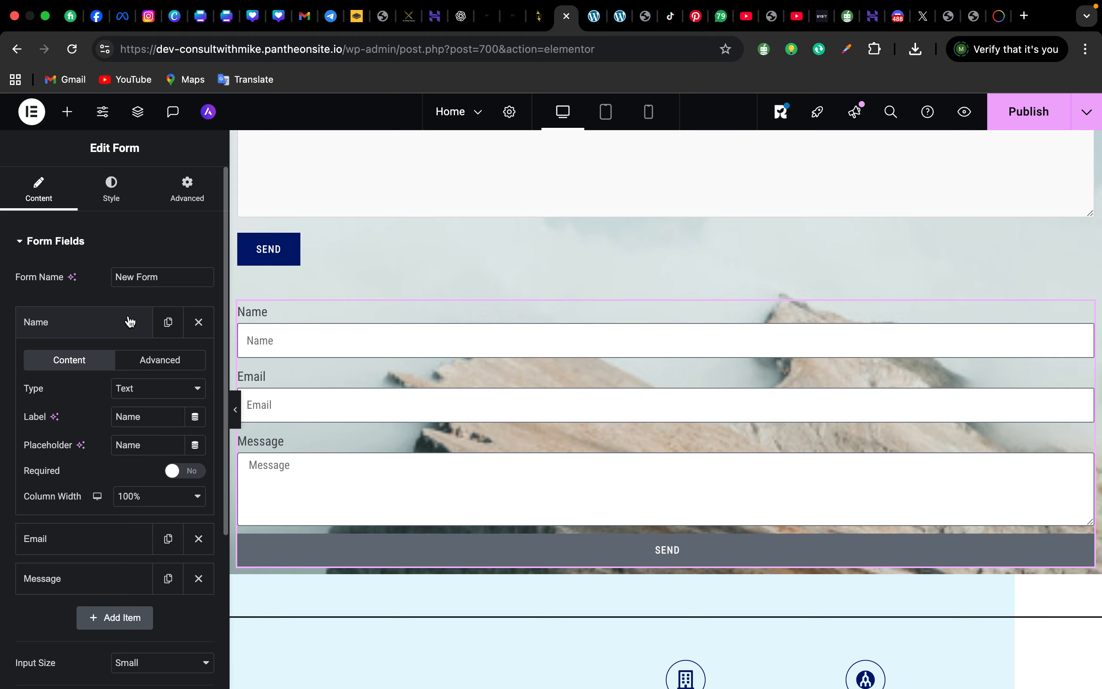
pyautogui.doubleClick(154, 416)
pyautogui.write('F')
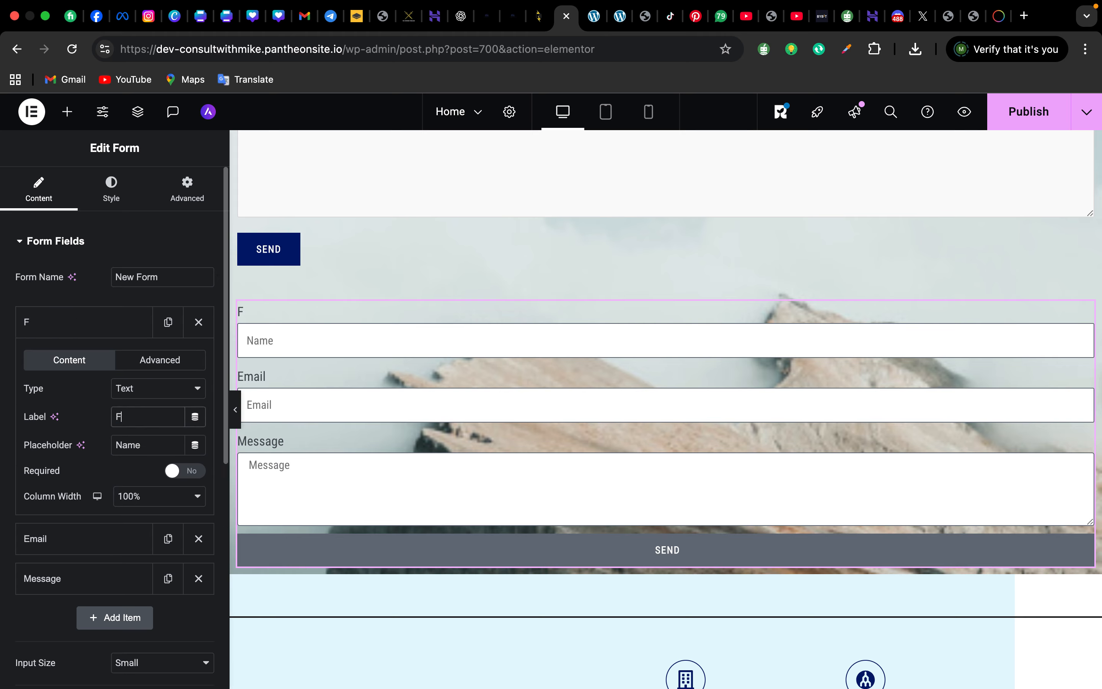
pyautogui.write('ull Name')
# Step: Replace the placeholder text of the form's first field with "Full Name"
pyautogui.click(163, 452)
pyautogui.press('BackSpace')
pyautogui.press('BackSpace')
pyautogui.press('BackSpace')
pyautogui.press('BackSpace')
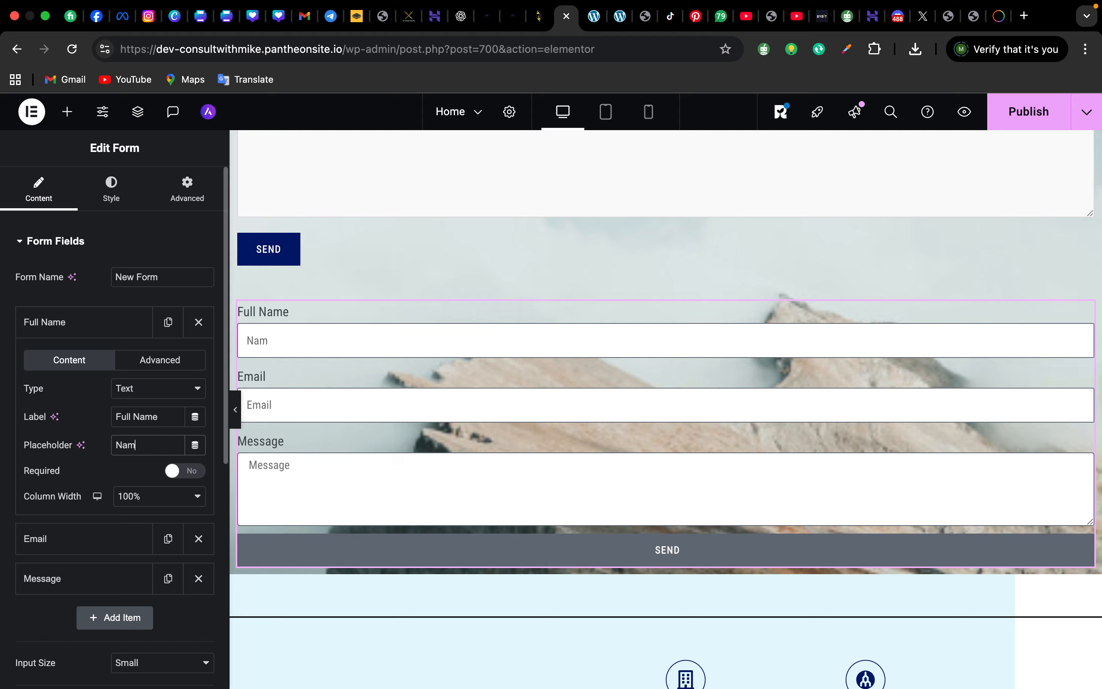
pyautogui.press('capslock')
pyautogui.write('Full Nmae')
pyautogui.press('BackSpace')
pyautogui.press('BackSpace')
pyautogui.press('BackSpace')
pyautogui.write('ame')
# Step: Set the Full Name field's column width to 50%
pyautogui.scroll(-3, 119, 451)
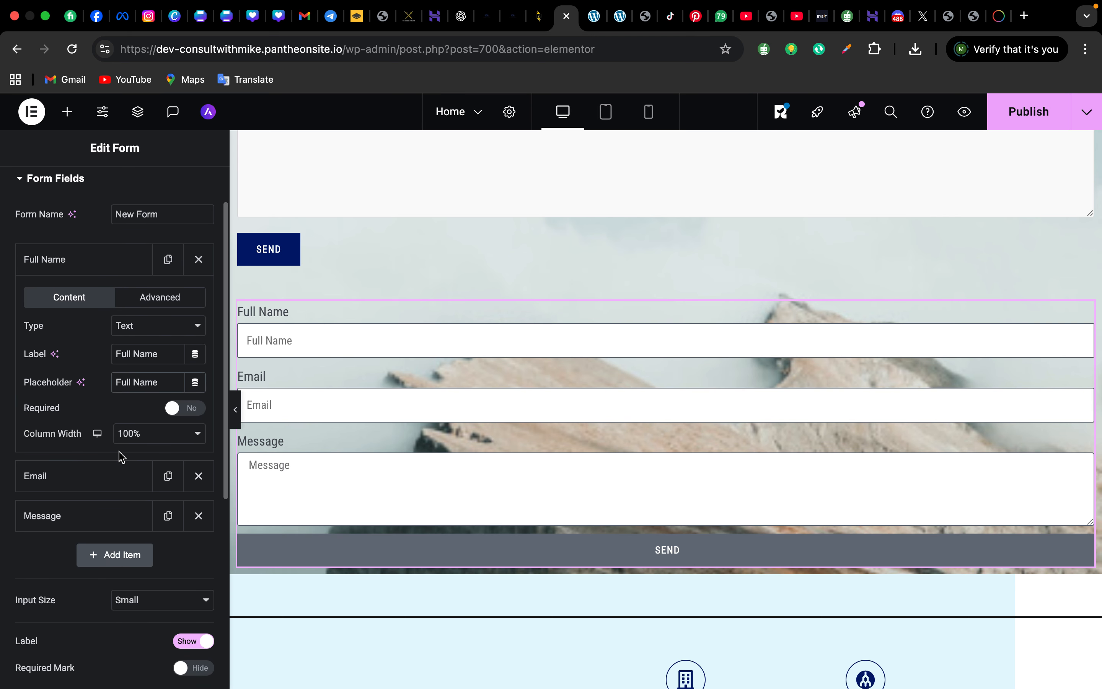
pyautogui.click(170, 434)
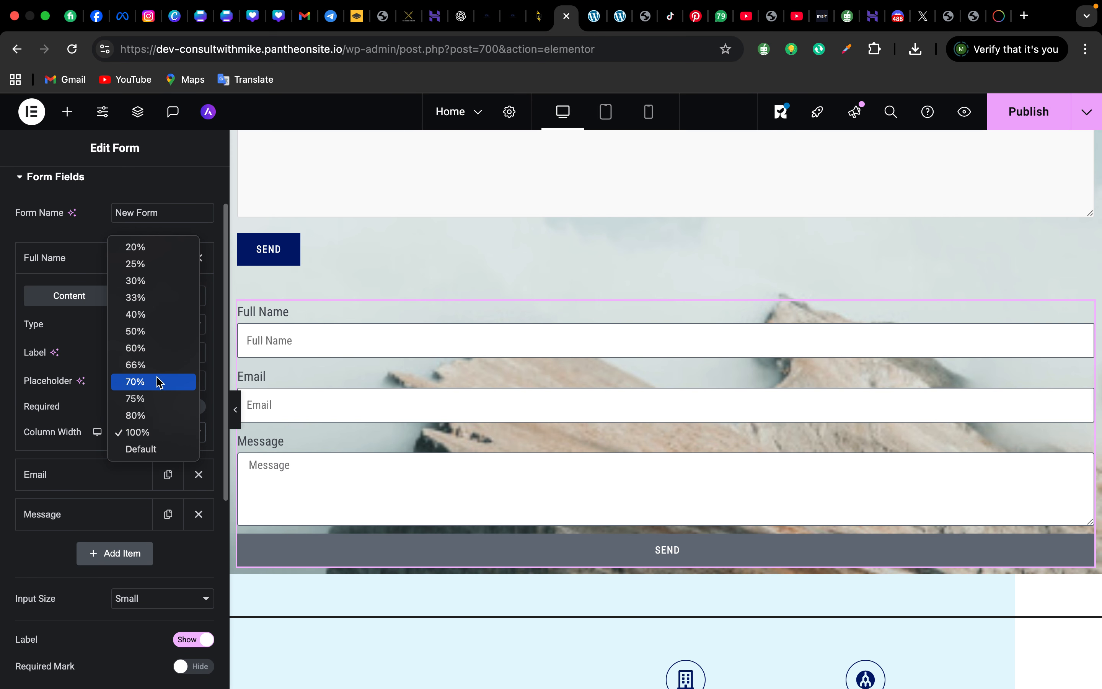
pyautogui.click(168, 314)
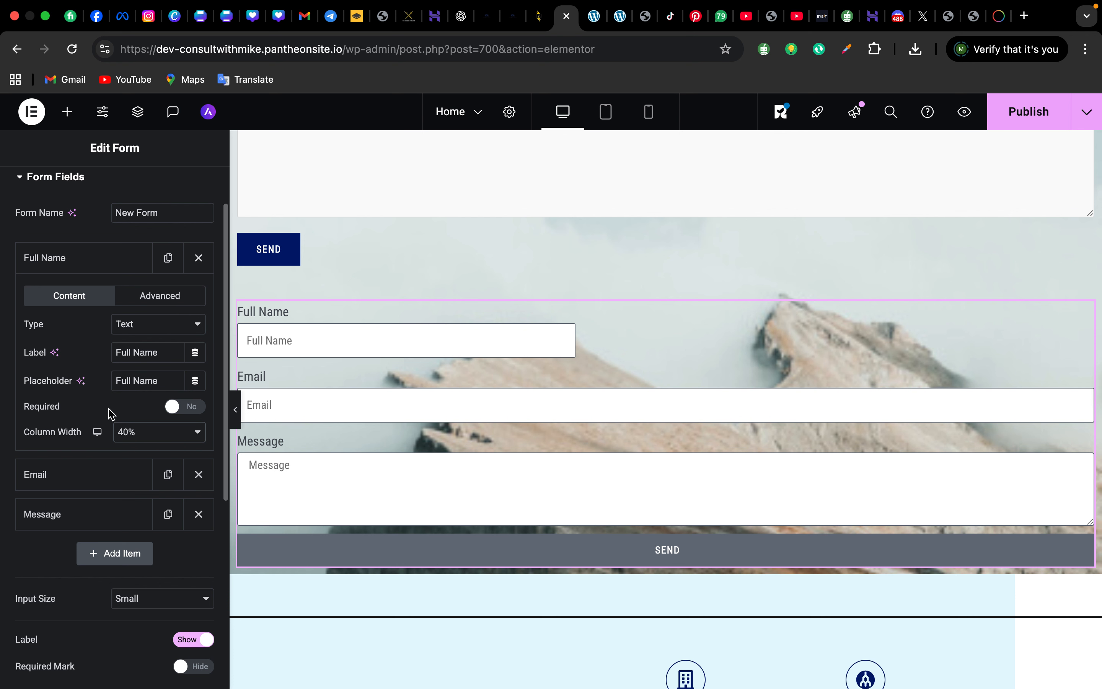
pyautogui.click(165, 435)
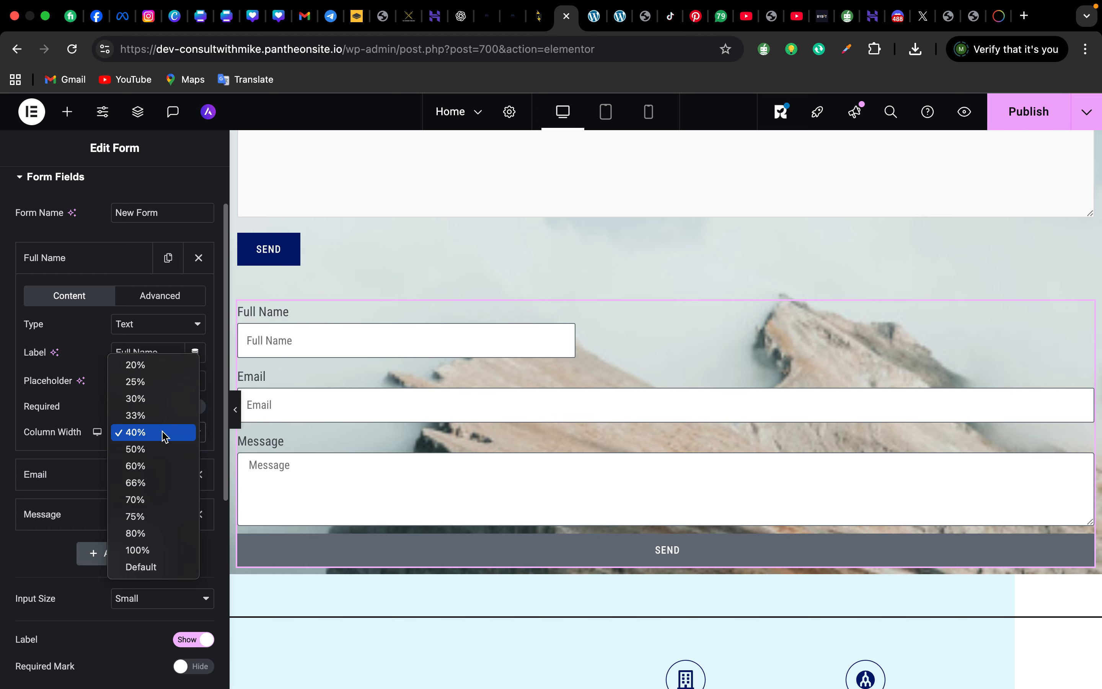
pyautogui.click(161, 454)
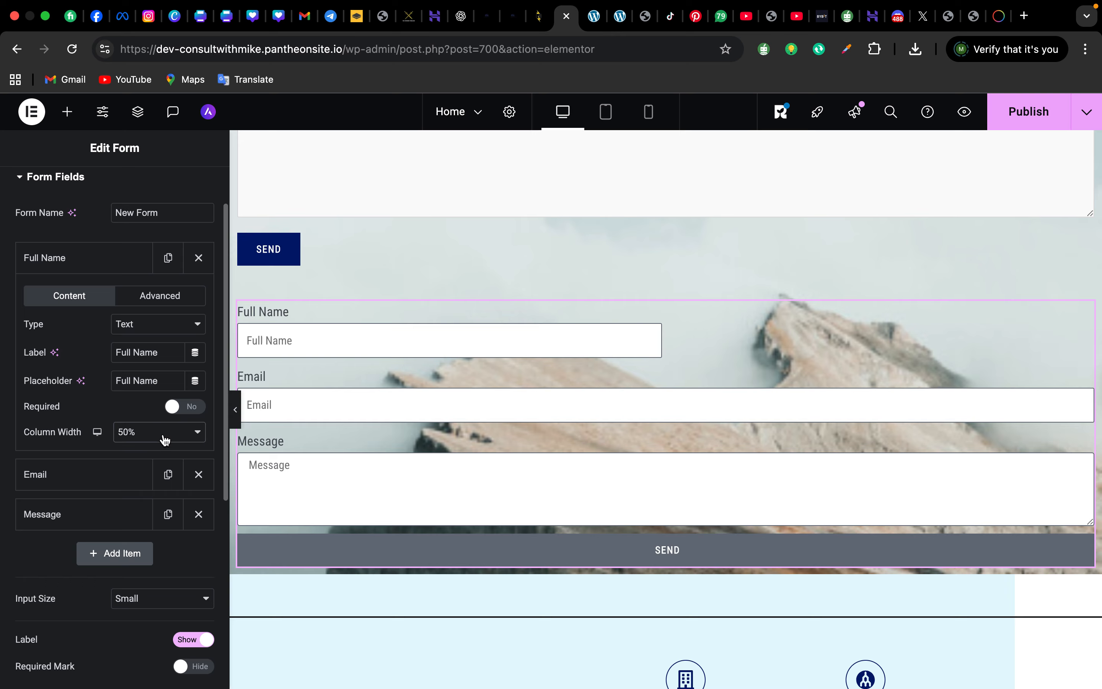
# Step: Check the Full Name field's advanced settings, and open the Email field's settings
pyautogui.scroll(-2, 107, 425)
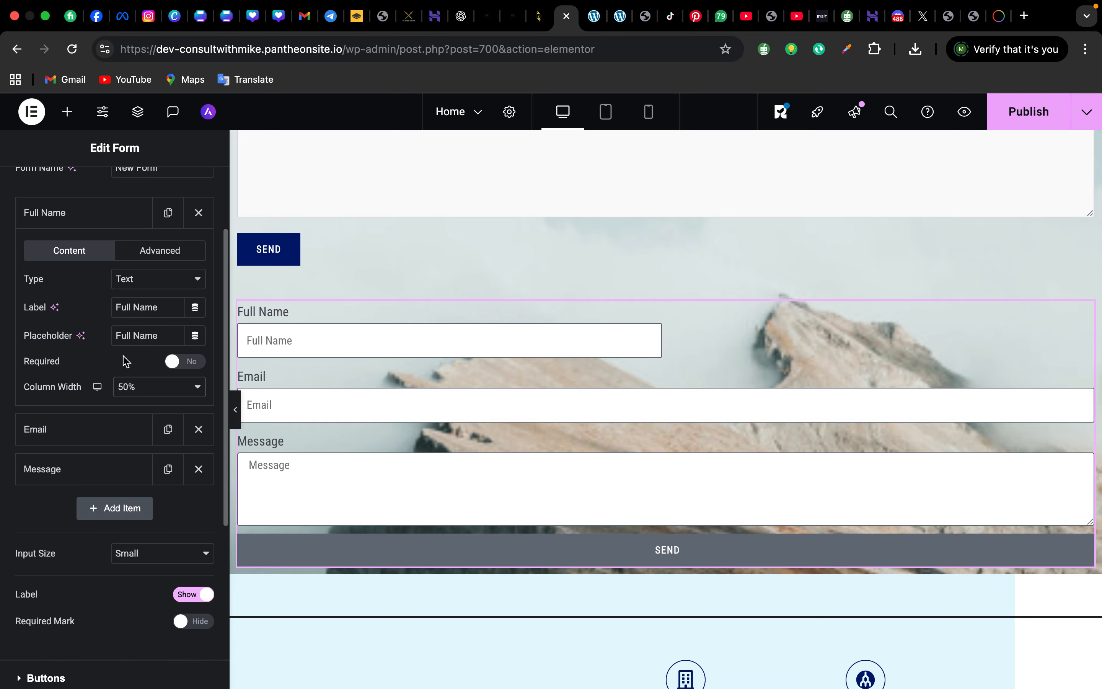
pyautogui.click(168, 254)
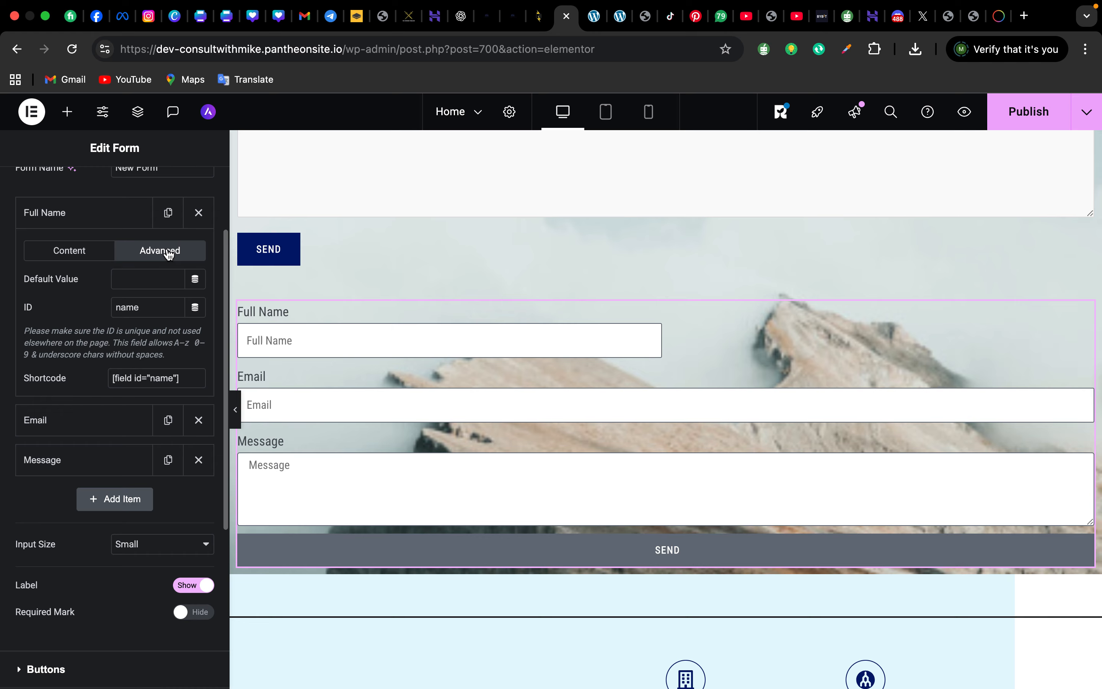
pyautogui.click(78, 223)
pyautogui.click(86, 261)
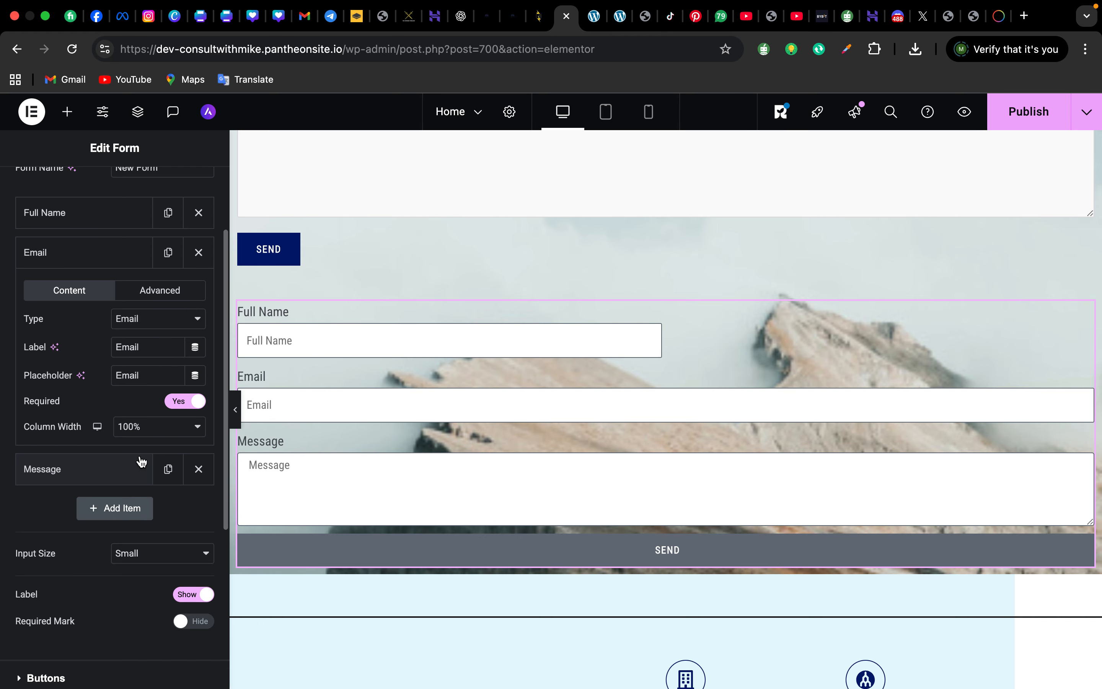
# Step: Set the Email field's column width to 50%, and open the Message field's settings
pyautogui.click(166, 433)
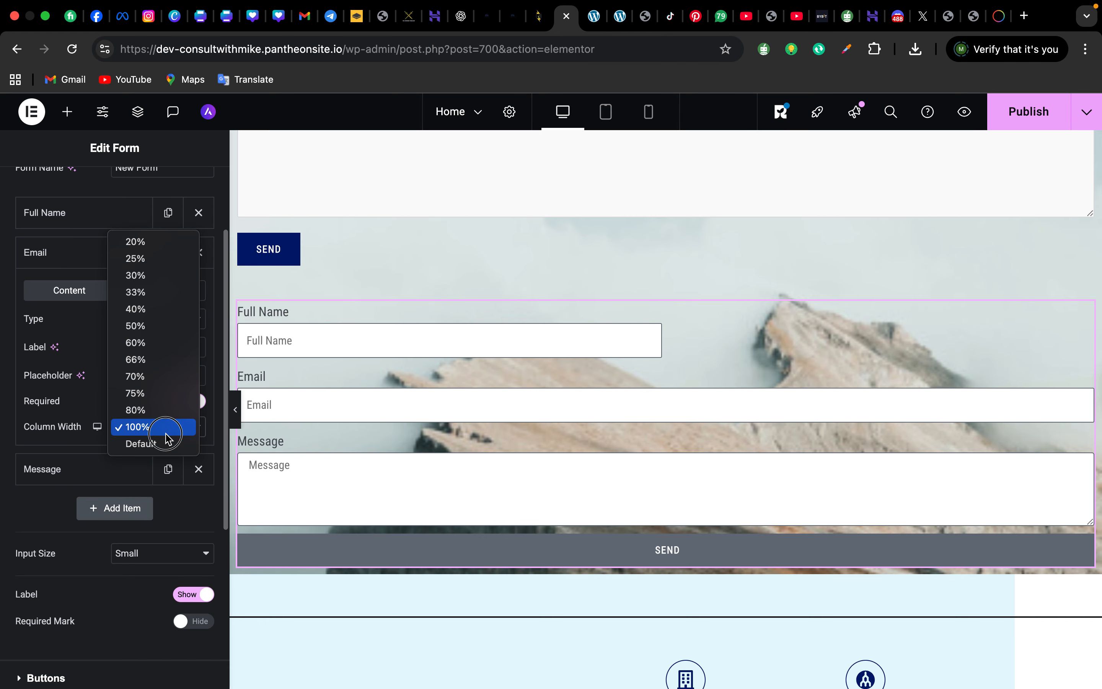
pyautogui.click(168, 332)
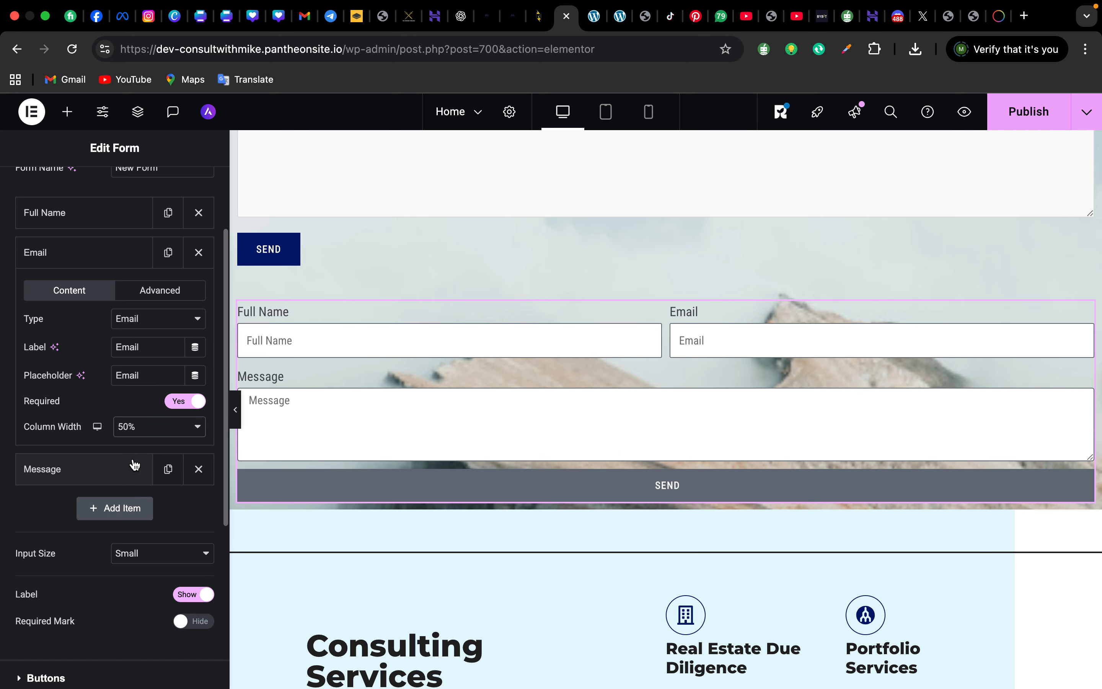
pyautogui.click(135, 465)
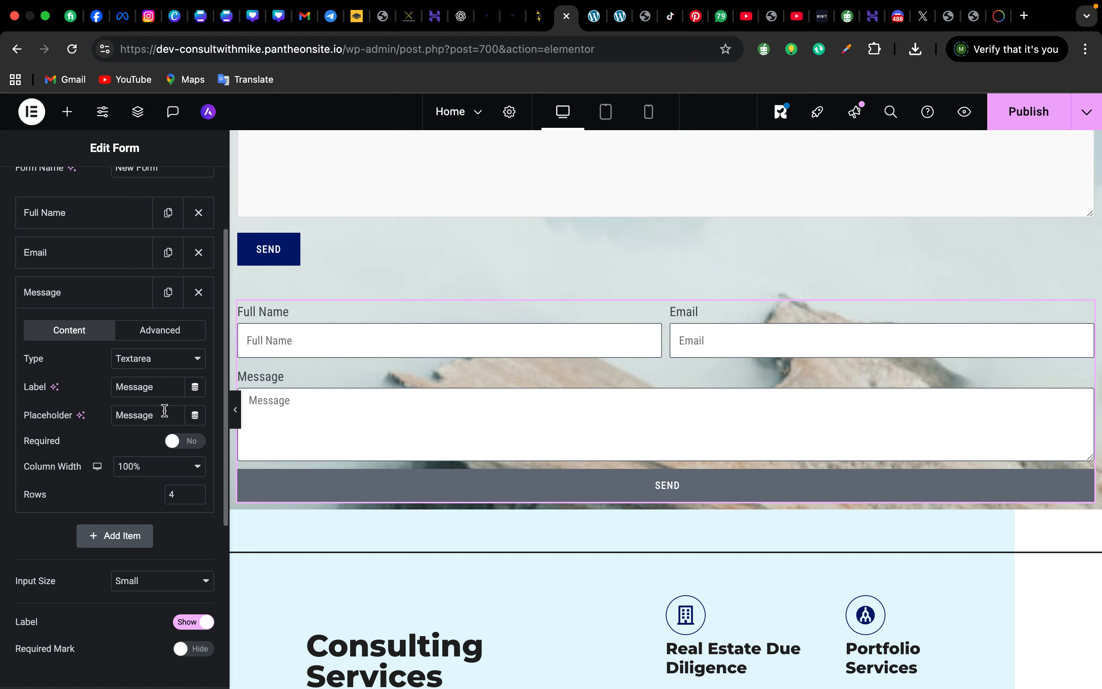
pyautogui.click(172, 441)
pyautogui.click(173, 441)
# Step: Replace the Message field's placeholder with "Write as with your conplai"
pyautogui.click(168, 423)
pyautogui.doubleClick(168, 423)
pyautogui.press('capslock')
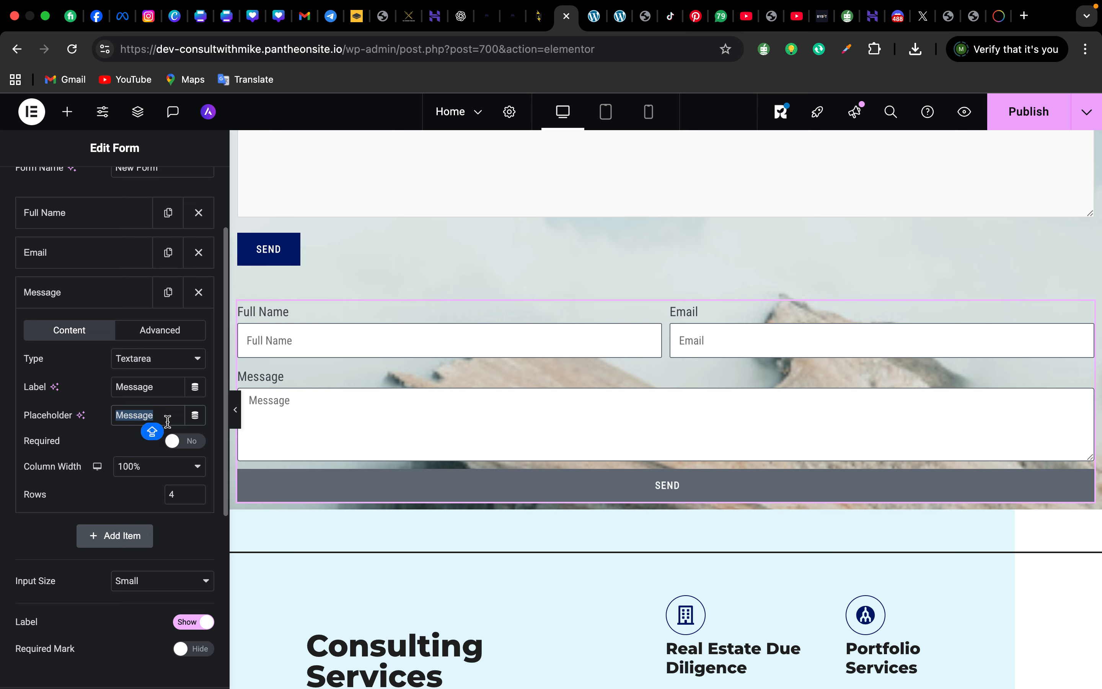
pyautogui.write('Wr')
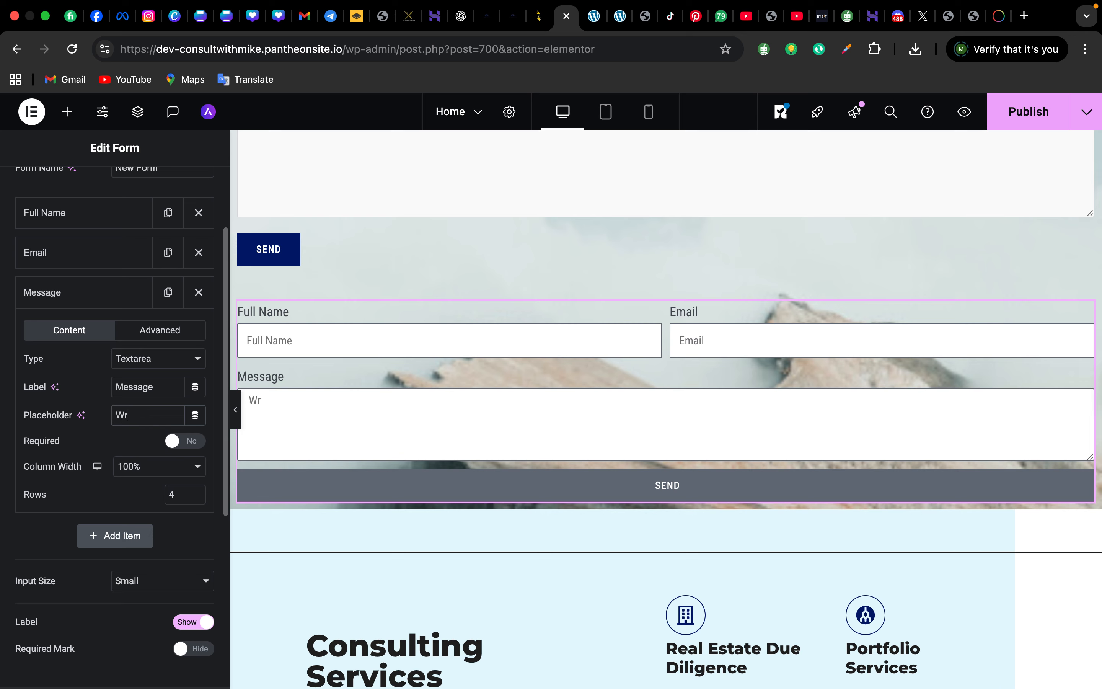
pyautogui.write('ite as with your')
pyautogui.write('onplai')
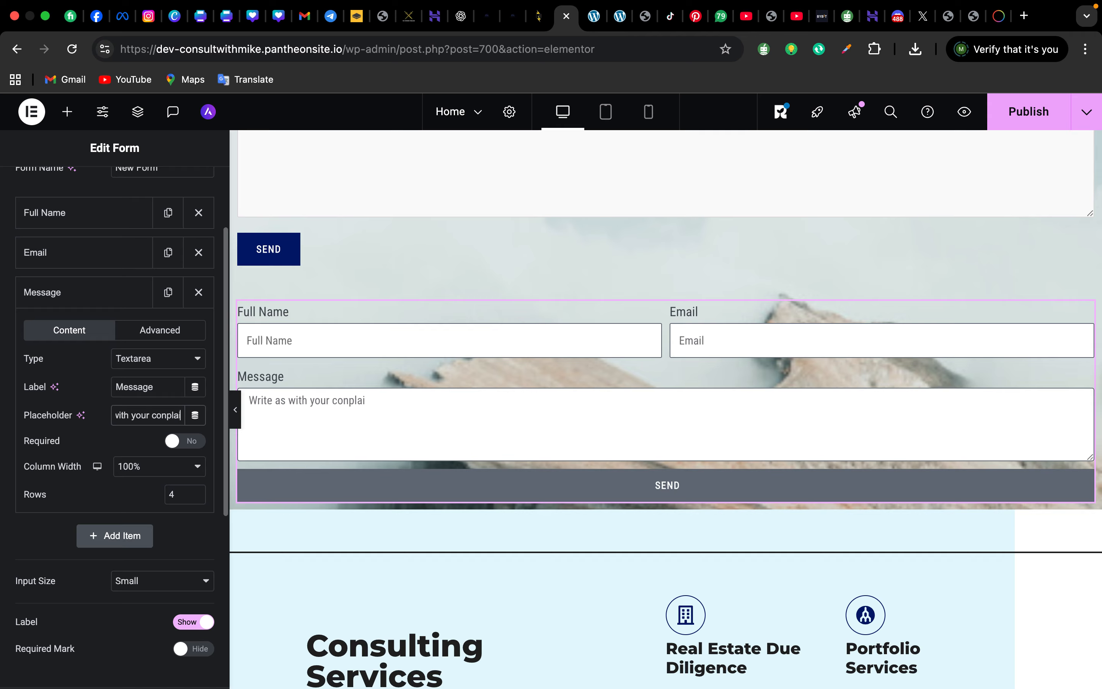
# Step: Rewrite the Message placeholder as "Please inform us about the issue you're facing and we'll be glad to help. Thank you", and make the field required
pyautogui.press('BackSpace')
pyautogui.press('BackSpace')
pyautogui.press('BackSpace')
pyautogui.press('BackSpace')
pyautogui.press('BackSpace')
pyautogui.press('BackSpace')
pyautogui.press('BackSpace')
pyautogui.press('BackSpace')
pyautogui.press('BackSpace')
pyautogui.press('BackSpace')
pyautogui.press('BackSpace')
pyautogui.press('BackSpace')
pyautogui.press('BackSpace')
pyautogui.press('BackSpace')
pyautogui.press('BackSpace')
pyautogui.press('BackSpace')
pyautogui.press('BackSpace')
pyautogui.press('BackSpace')
pyautogui.press('BackSpace')
pyautogui.press('BackSpace')
pyautogui.press('BackSpace')
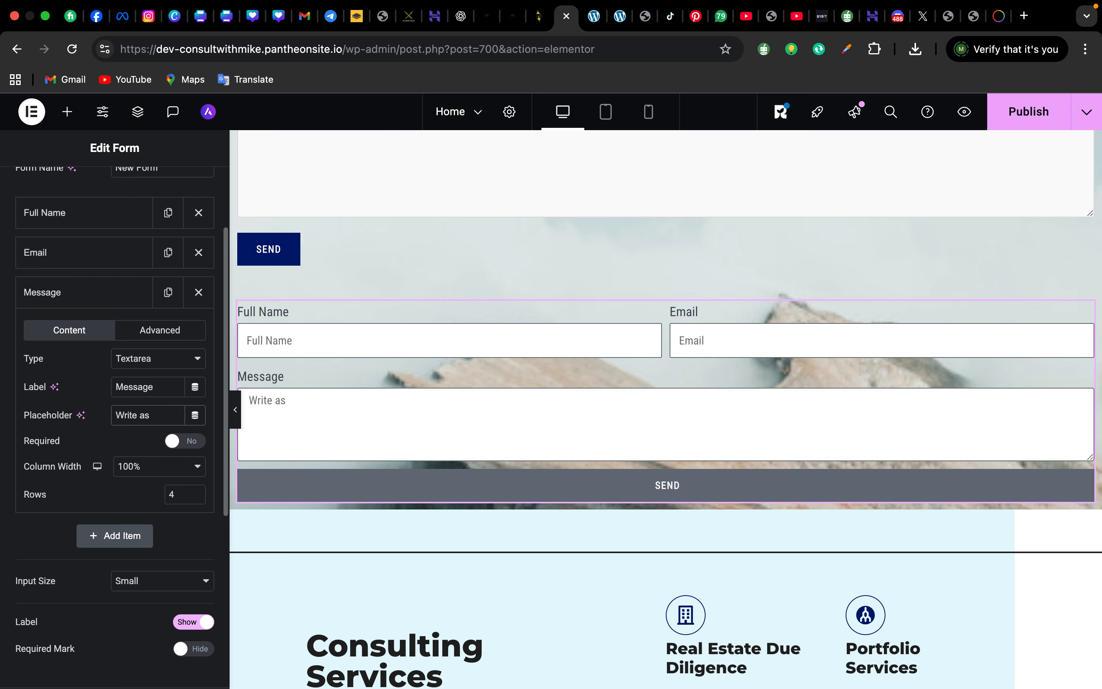
pyautogui.press('BackSpace')
pyautogui.press('BackSpace')
pyautogui.press('BackSpace')
pyautogui.write('Pleas')
pyautogui.write('w')
pyautogui.write('e ')
pyautogui.write('inform')
pyautogui.write(' us')
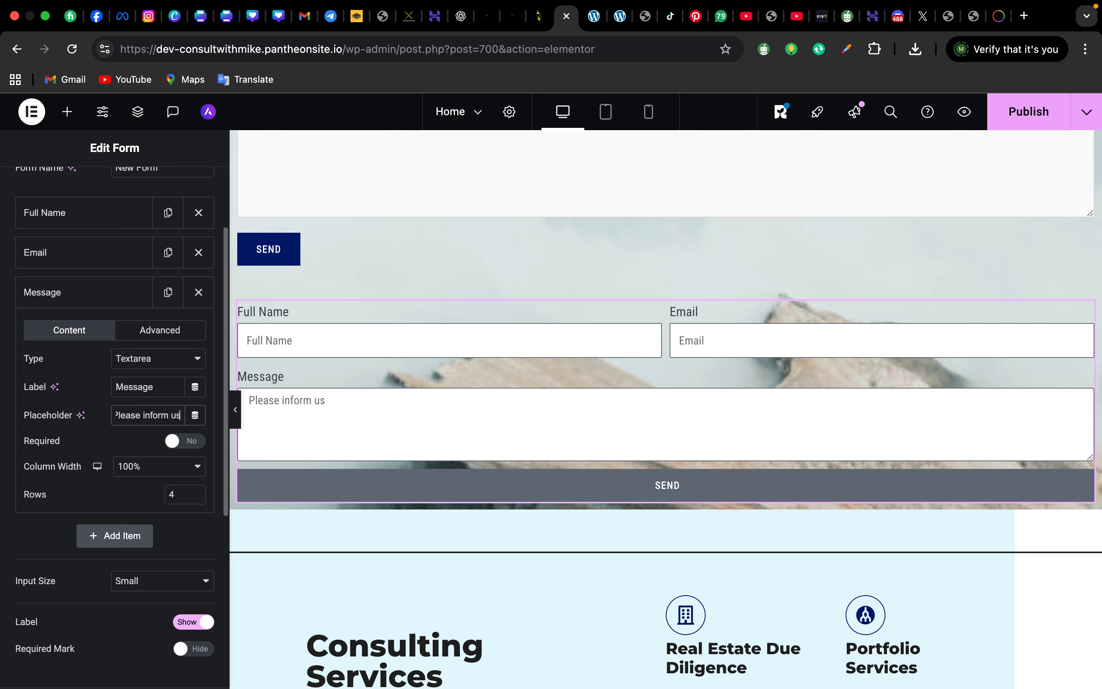
pyautogui.write(" about the issue you're")
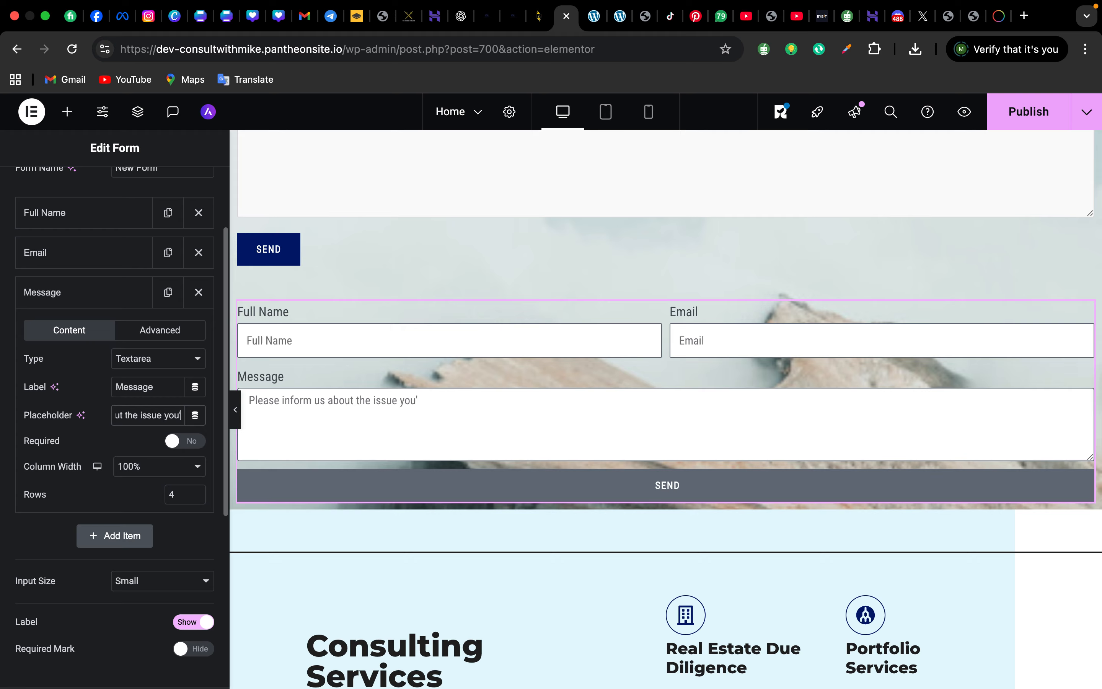
pyautogui.write(' facing ad')
pyautogui.press('BackSpace')
pyautogui.write('nn')
pyautogui.press('BackSpace')
pyautogui.write("d we'l")
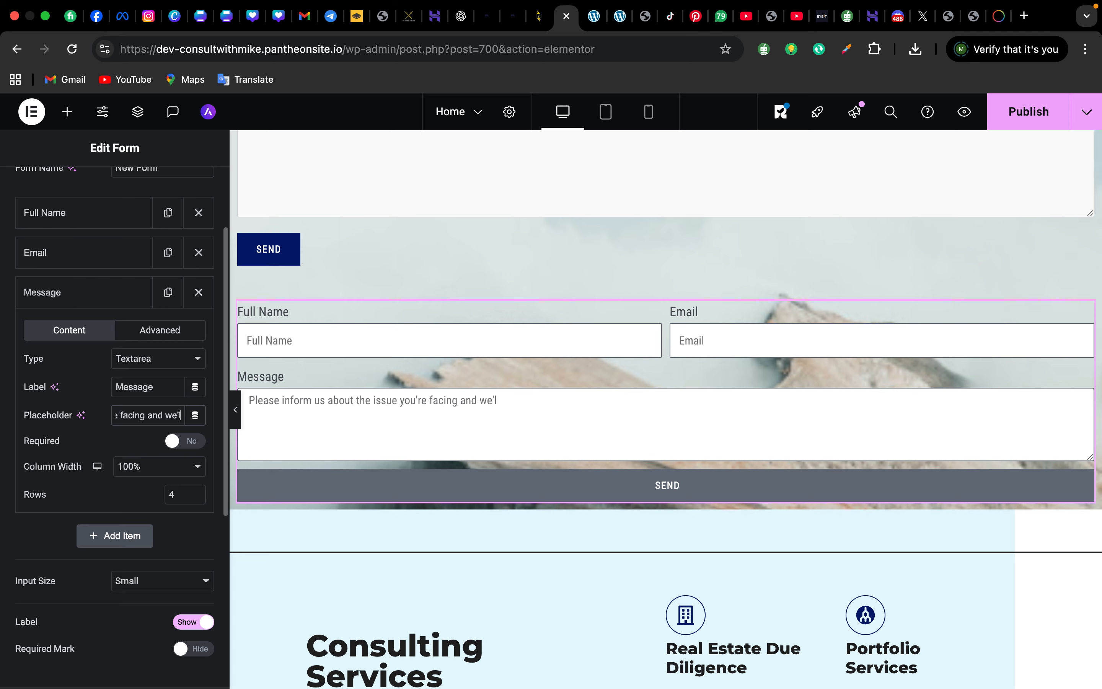
pyautogui.write('l be glad to help')
pyautogui.write('. th')
pyautogui.press('BackSpace')
pyautogui.press('BackSpace')
pyautogui.press('capslock')
pyautogui.write('H')
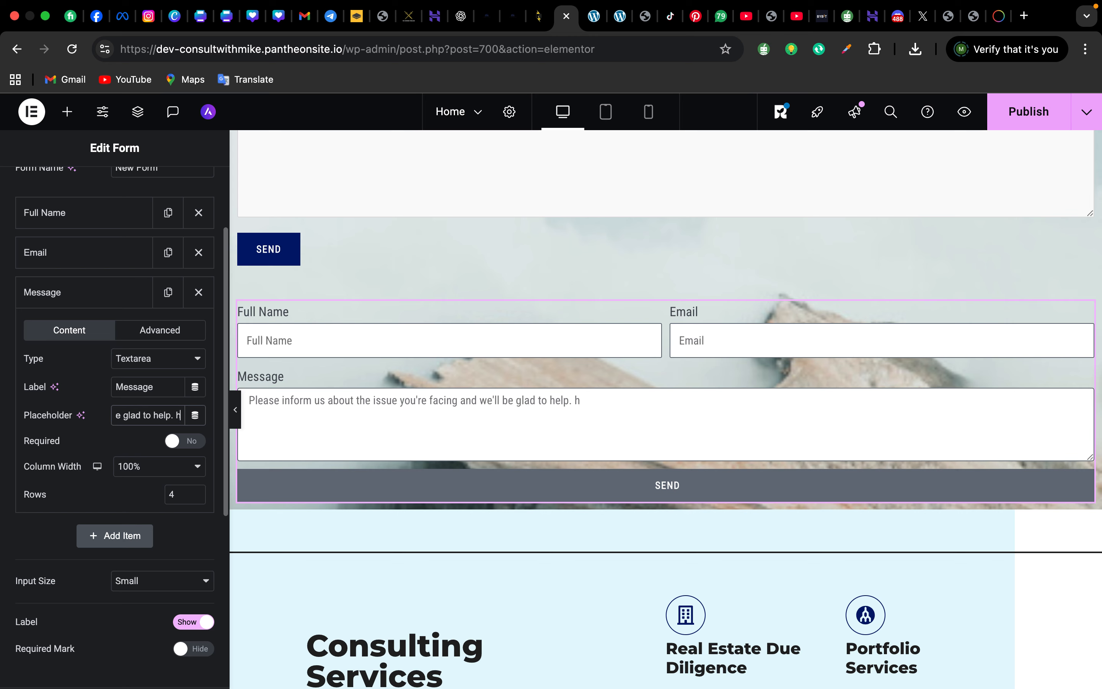
pyautogui.press('BackSpace')
pyautogui.write('TYhank you')
pyautogui.press('BackSpace')
pyautogui.press('BackSpace')
pyautogui.press('BackSpace')
pyautogui.press('BackSpace')
pyautogui.press('BackSpace')
pyautogui.press('BackSpace')
pyautogui.press('BackSpace')
pyautogui.press('BackSpace')
pyautogui.press('BackSpace')
pyautogui.write('hank you')
pyautogui.click(200, 451)
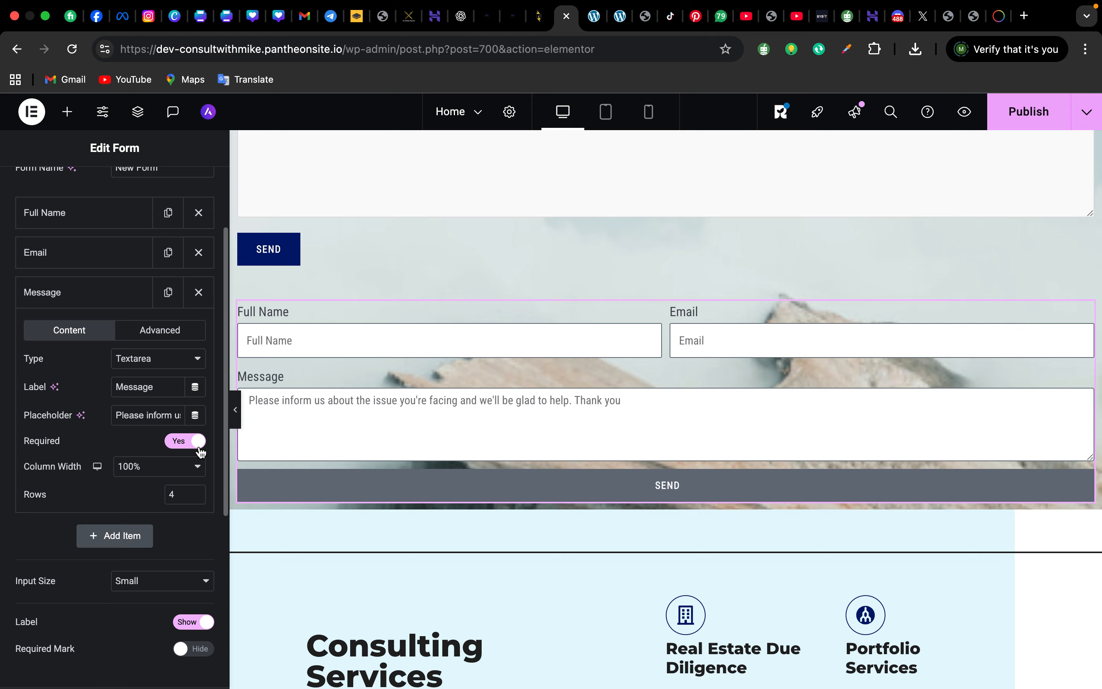
# Step: Add a fourth form field with "Phone number" as both its label and its placeholder
pyautogui.scroll(-2, 124, 481)
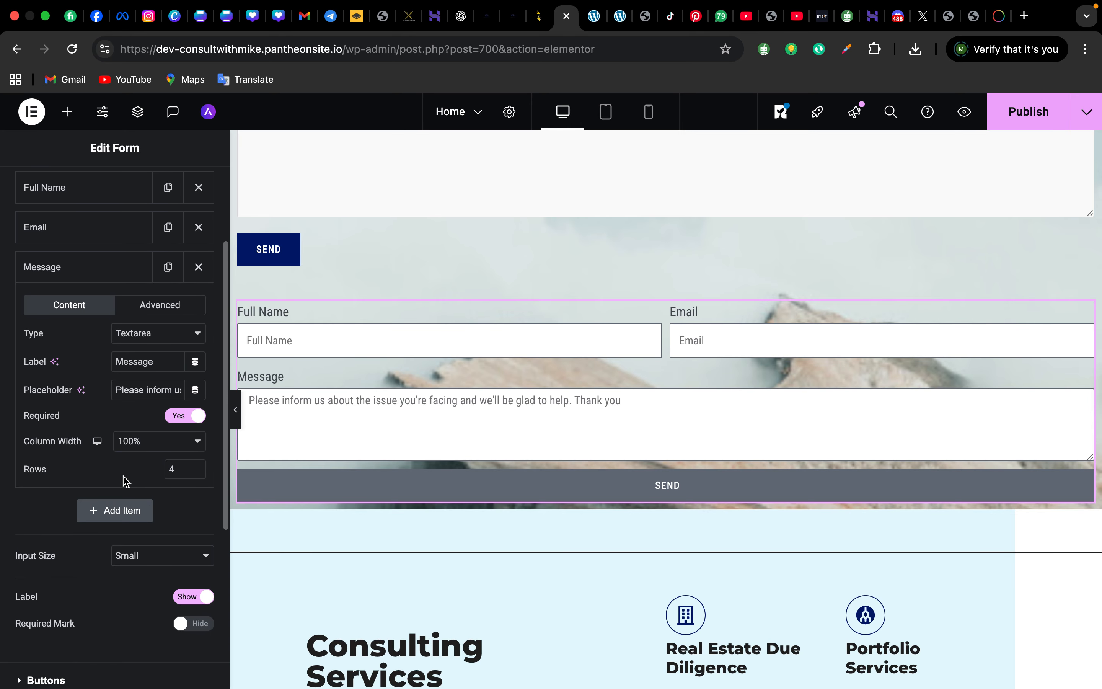
pyautogui.scroll(-6, 124, 480)
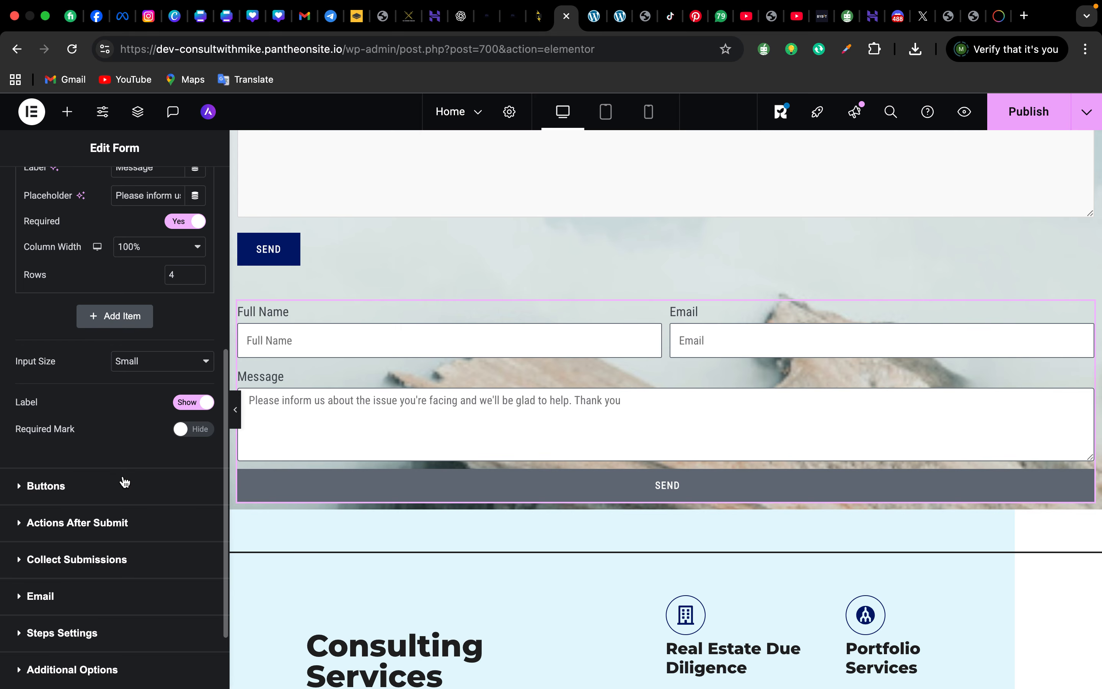
pyautogui.click(142, 315)
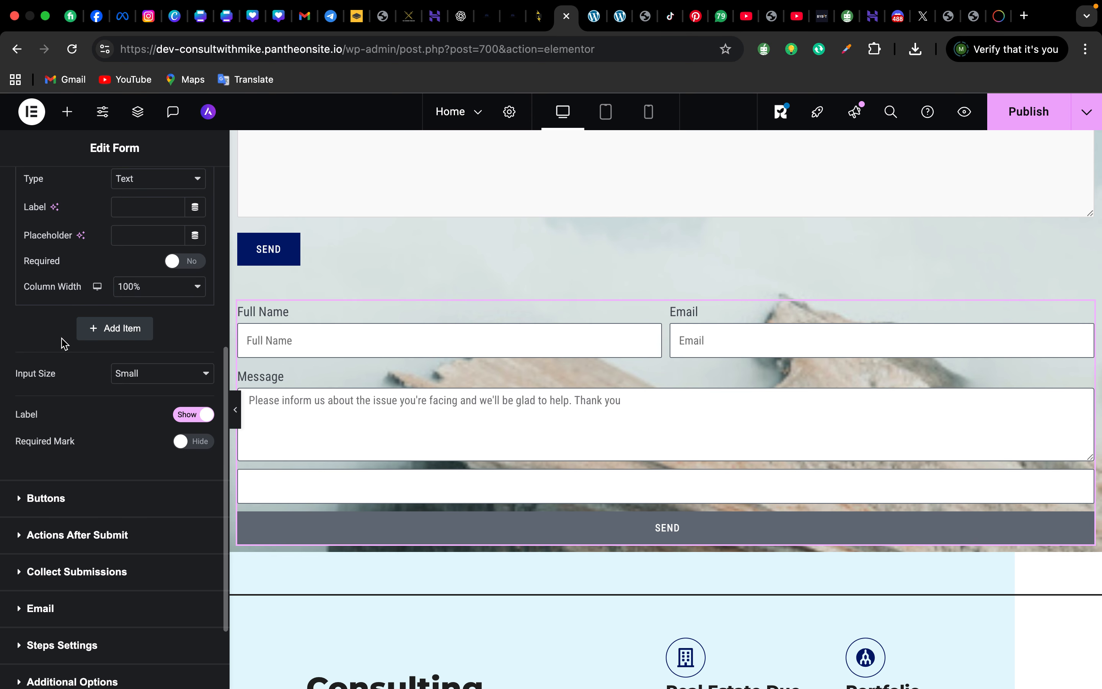
pyautogui.scroll(5, 62, 344)
pyautogui.scroll(1, 62, 345)
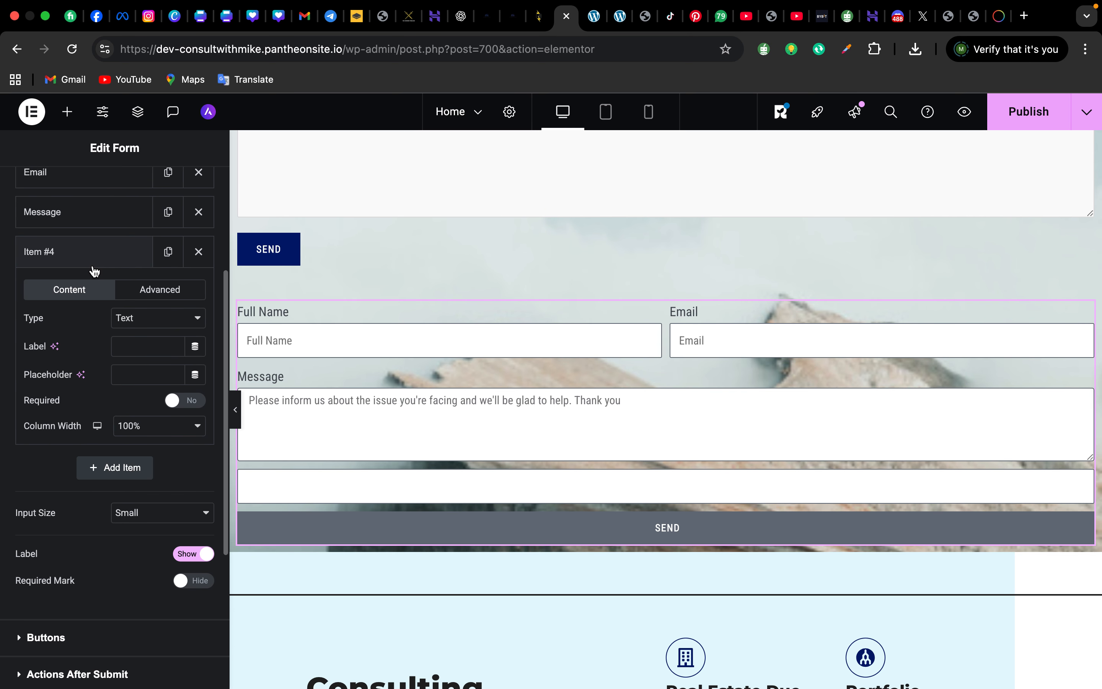
pyautogui.click(148, 344)
pyautogui.press('capslock')
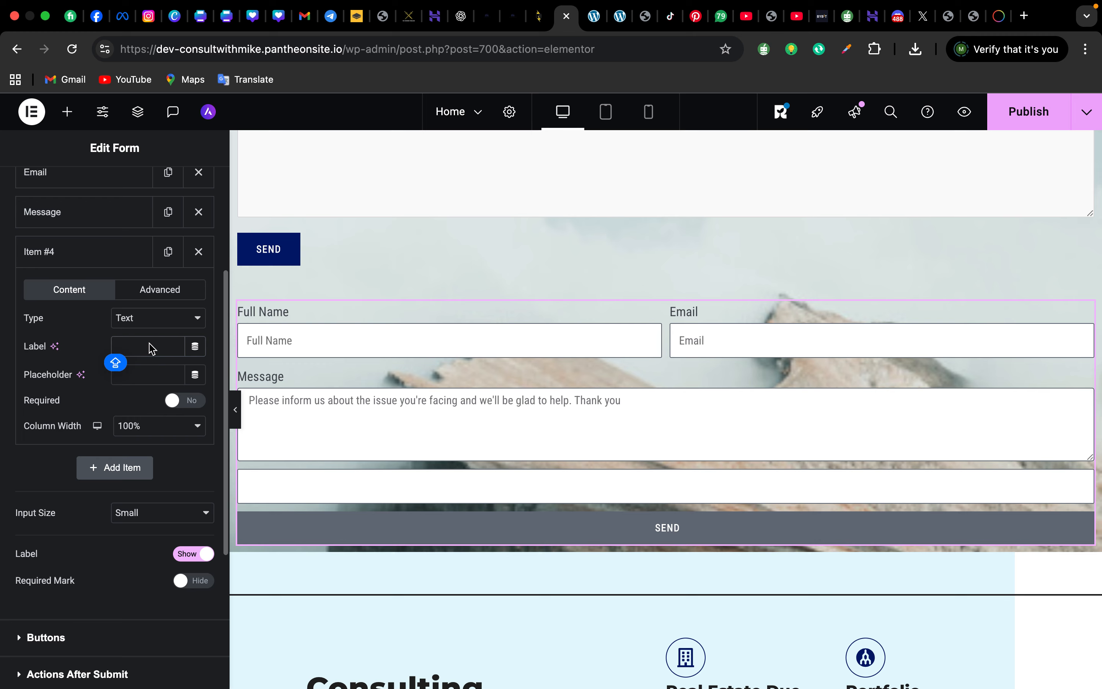
pyautogui.write('Phone number')
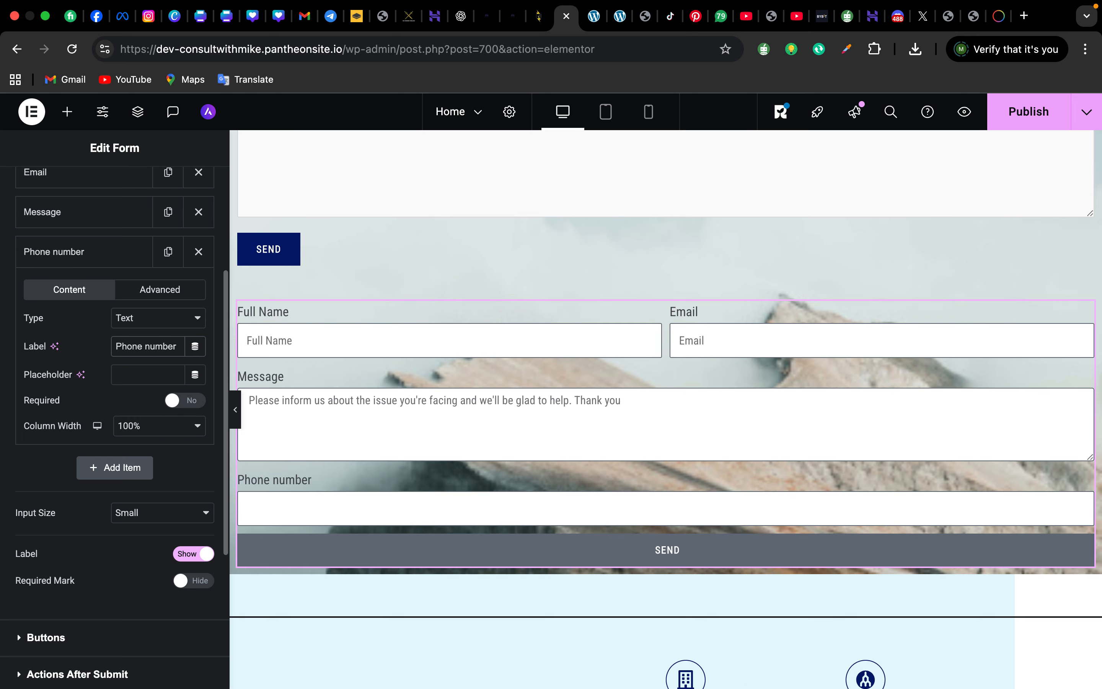
pyautogui.click(155, 378)
pyautogui.write('Phone nu')
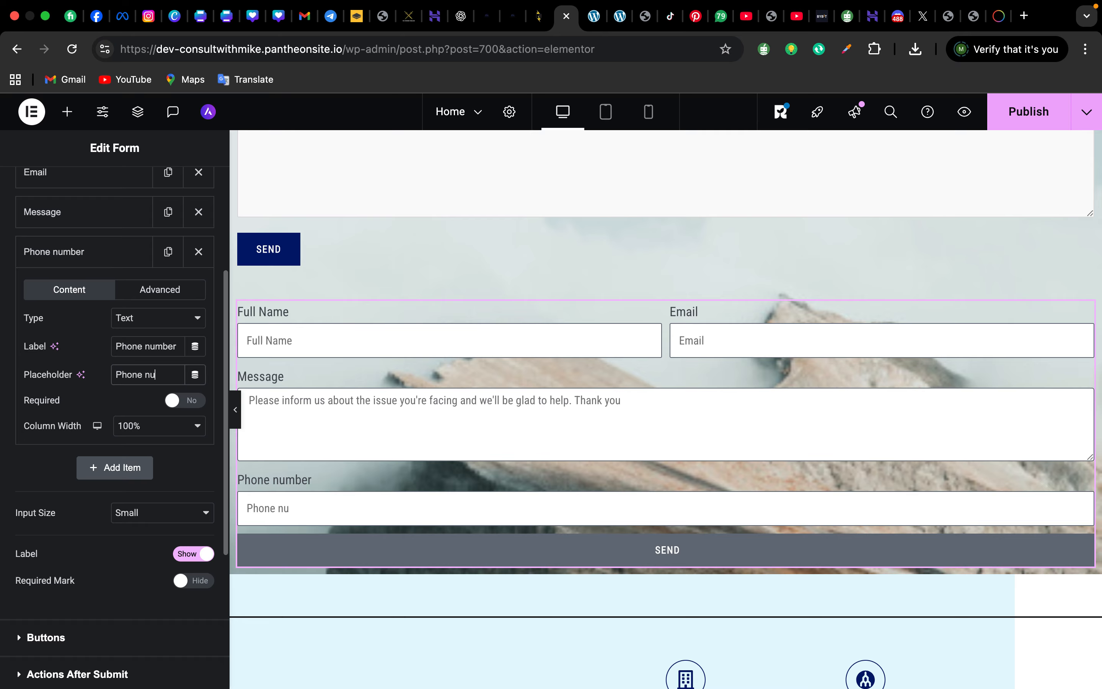
pyautogui.write('mber')
# Step: Make the Phone number field required and set its column width to 50%
pyautogui.click(204, 404)
pyautogui.click(192, 427)
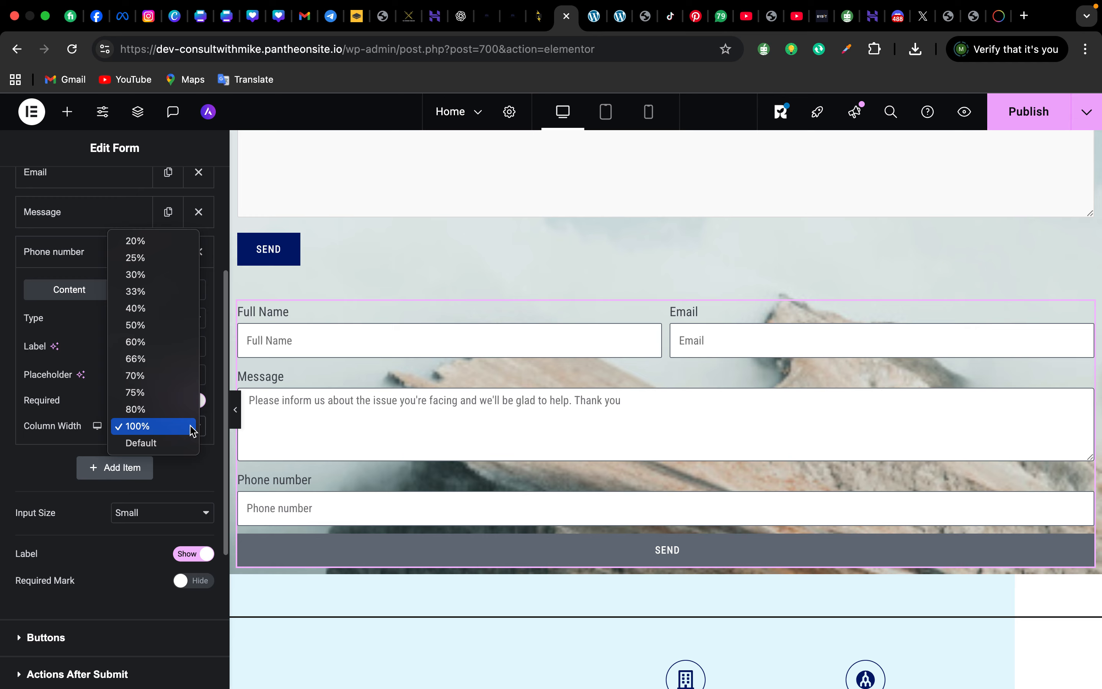
pyautogui.click(167, 324)
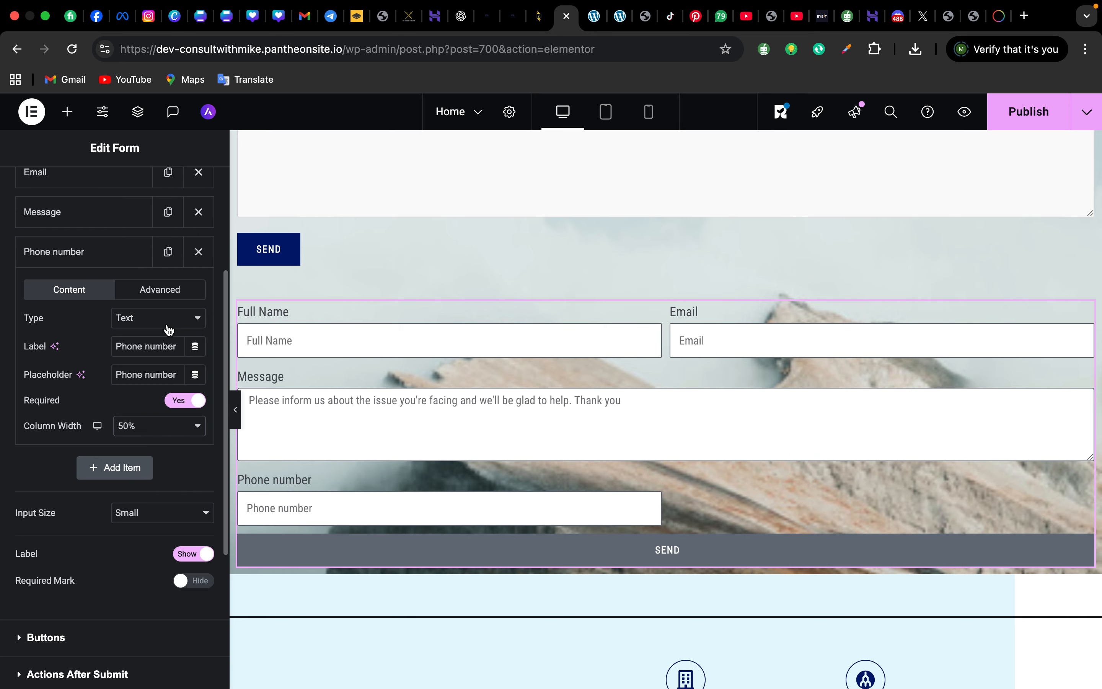
# Step: Show the required mark on the form's required fields
pyautogui.scroll(-5, 168, 328)
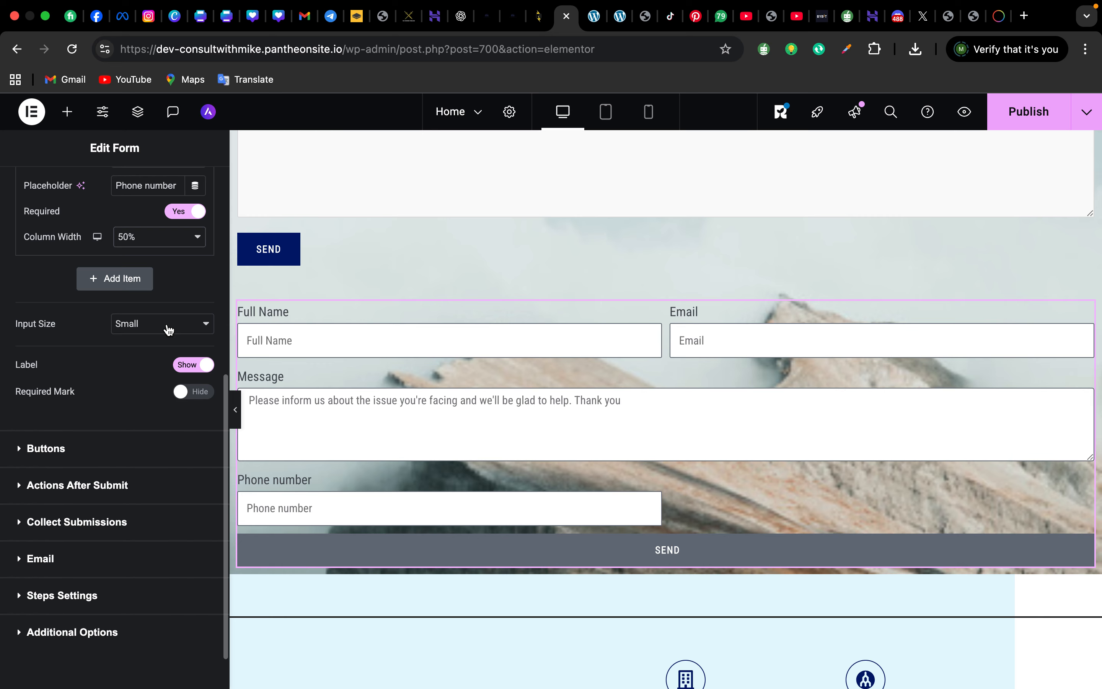
pyautogui.scroll(-2, 169, 330)
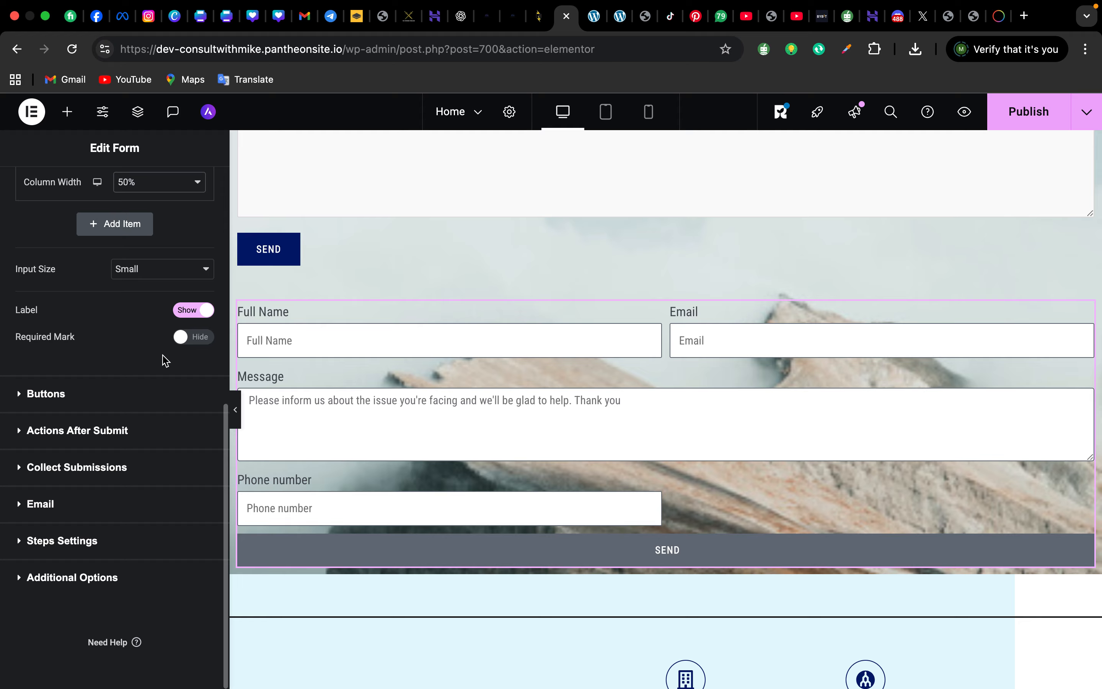
pyautogui.click(205, 344)
# Step: Examine the form's button settings, including size, column width, submit text and button ID
pyautogui.click(160, 401)
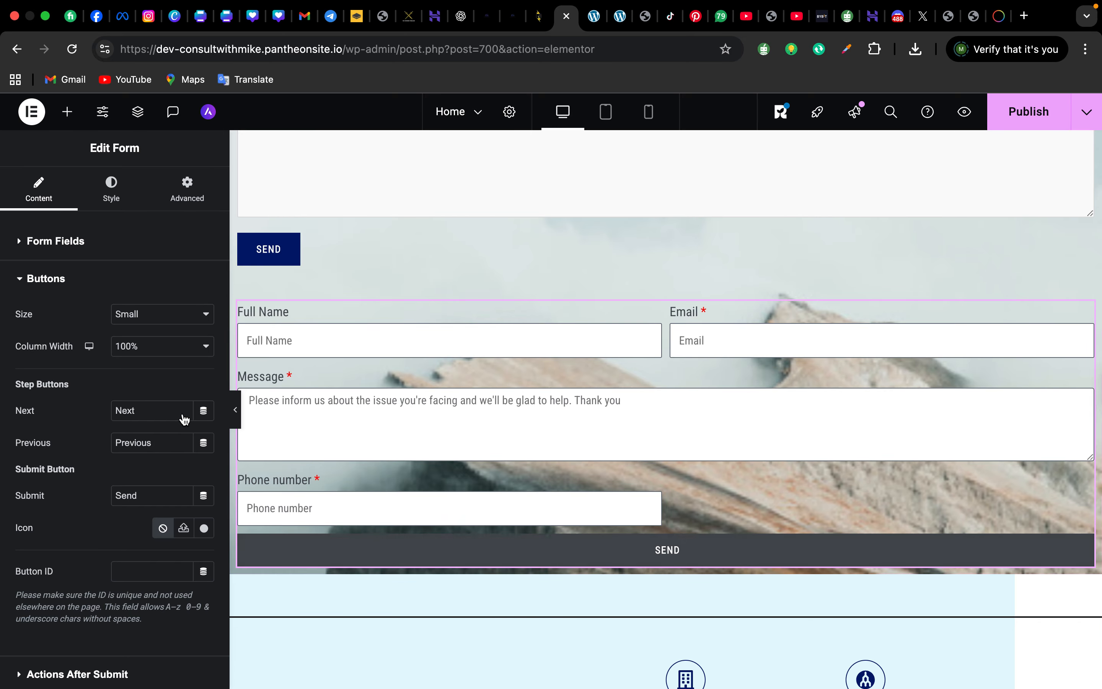
pyautogui.scroll(-2, 135, 412)
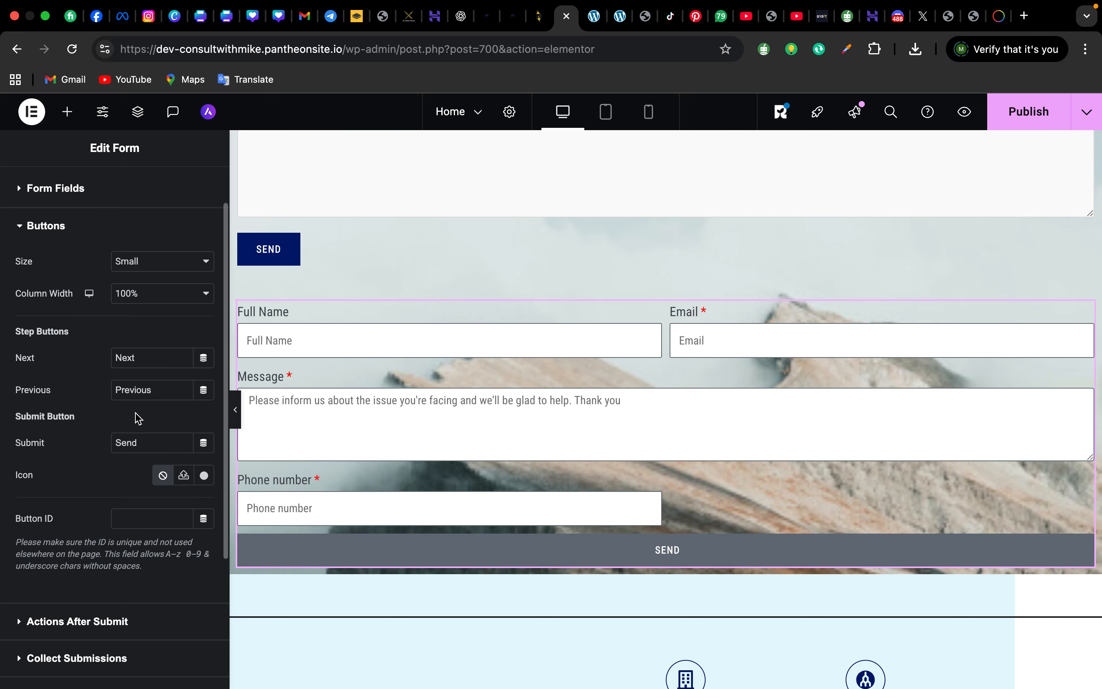
pyautogui.scroll(-6, 137, 401)
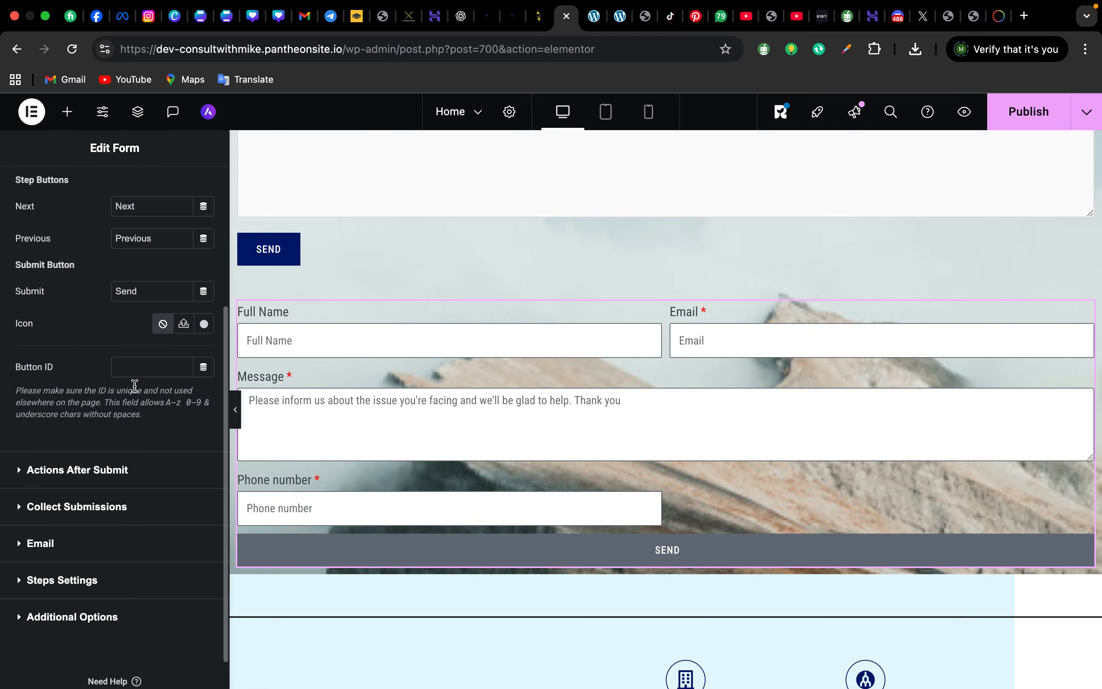
pyautogui.scroll(6, 135, 387)
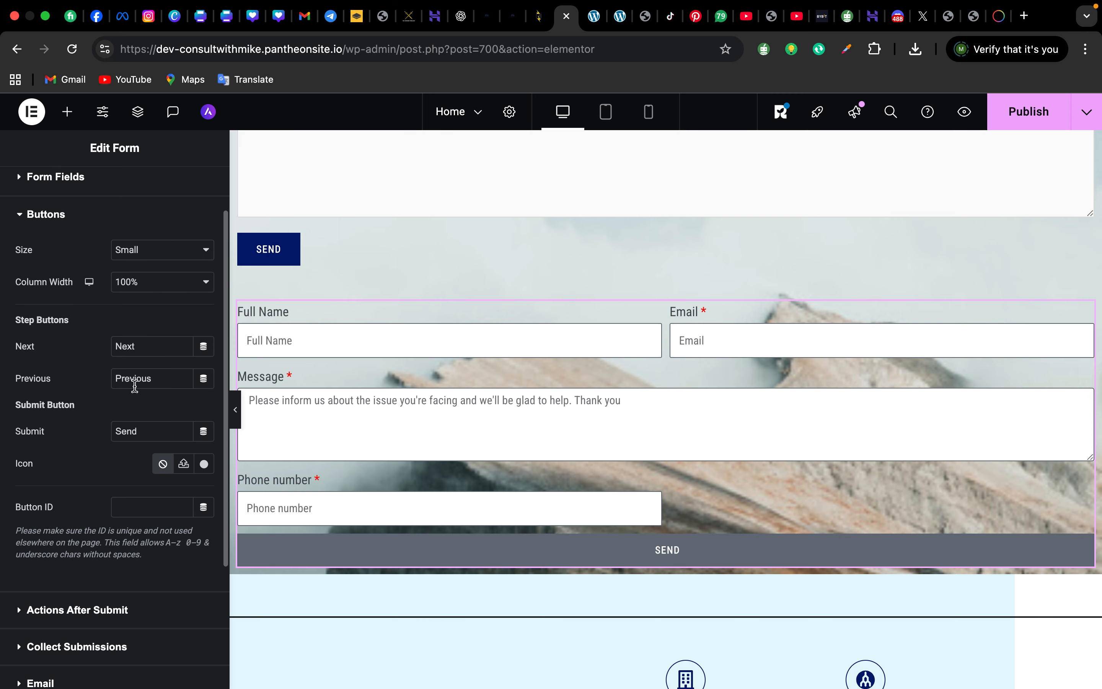
pyautogui.scroll(-7, 135, 386)
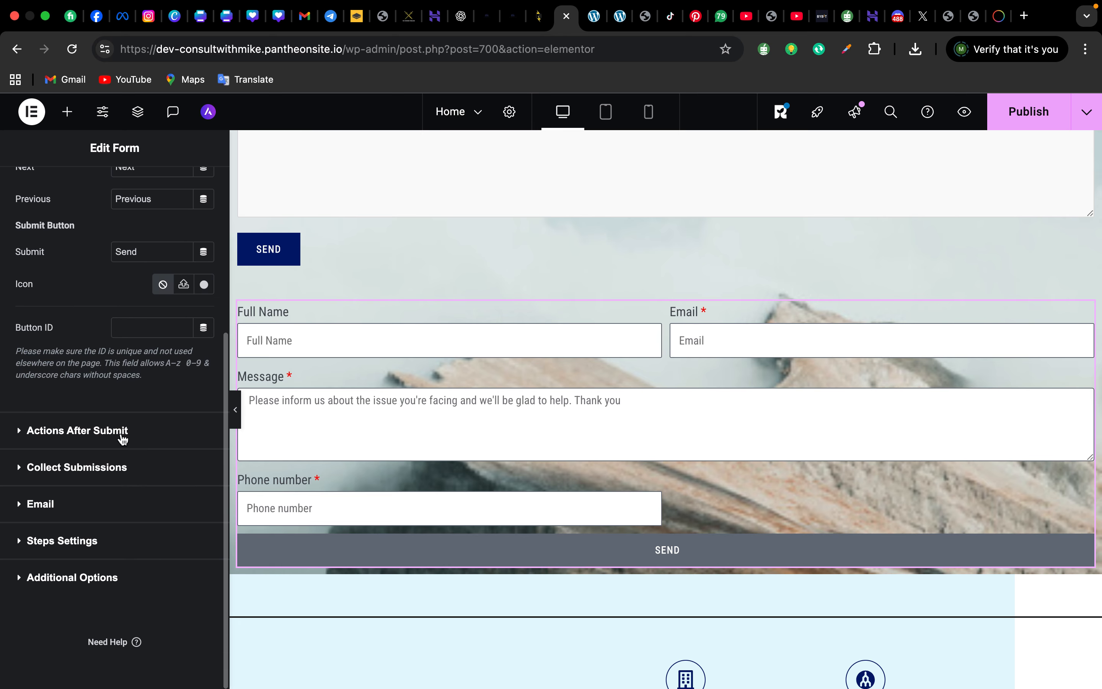
# Step: Review which actions can be performed after the form is submitted, leaving the action list as it is
pyautogui.click(122, 432)
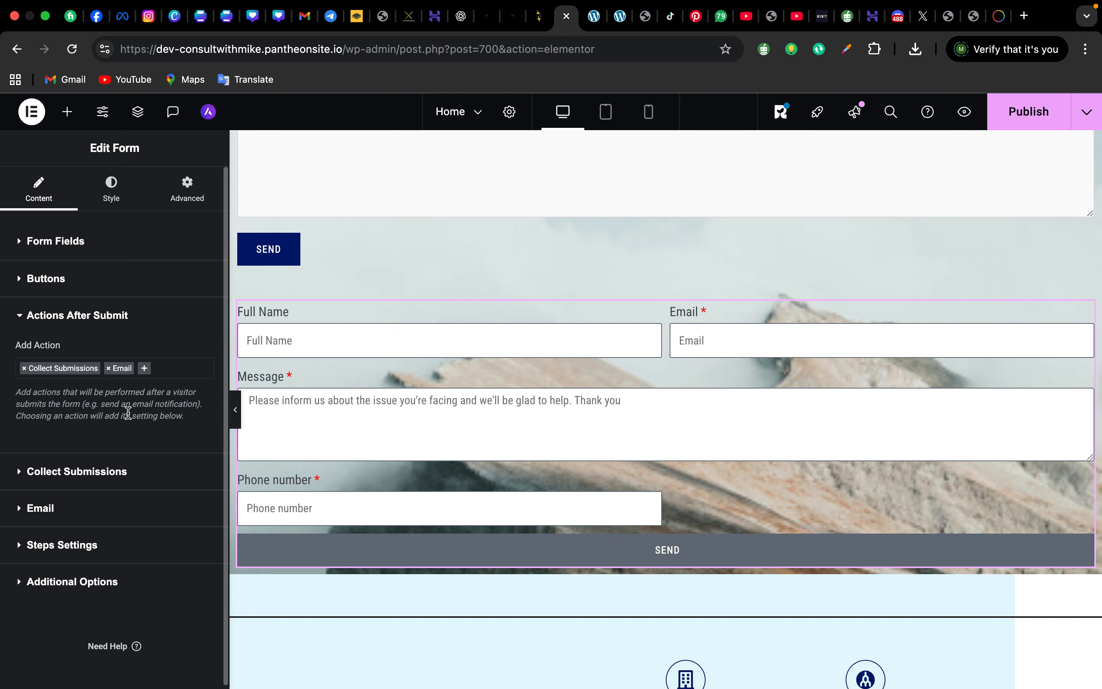
pyautogui.click(144, 369)
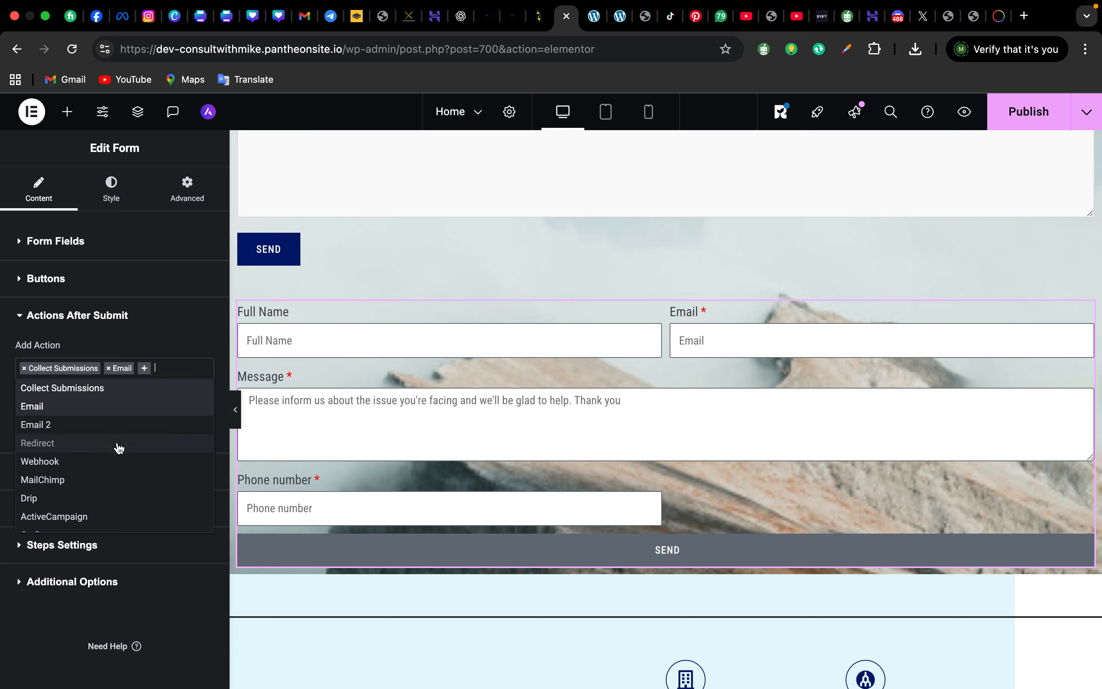
pyautogui.scroll(-2, 109, 455)
pyautogui.scroll(-3, 112, 455)
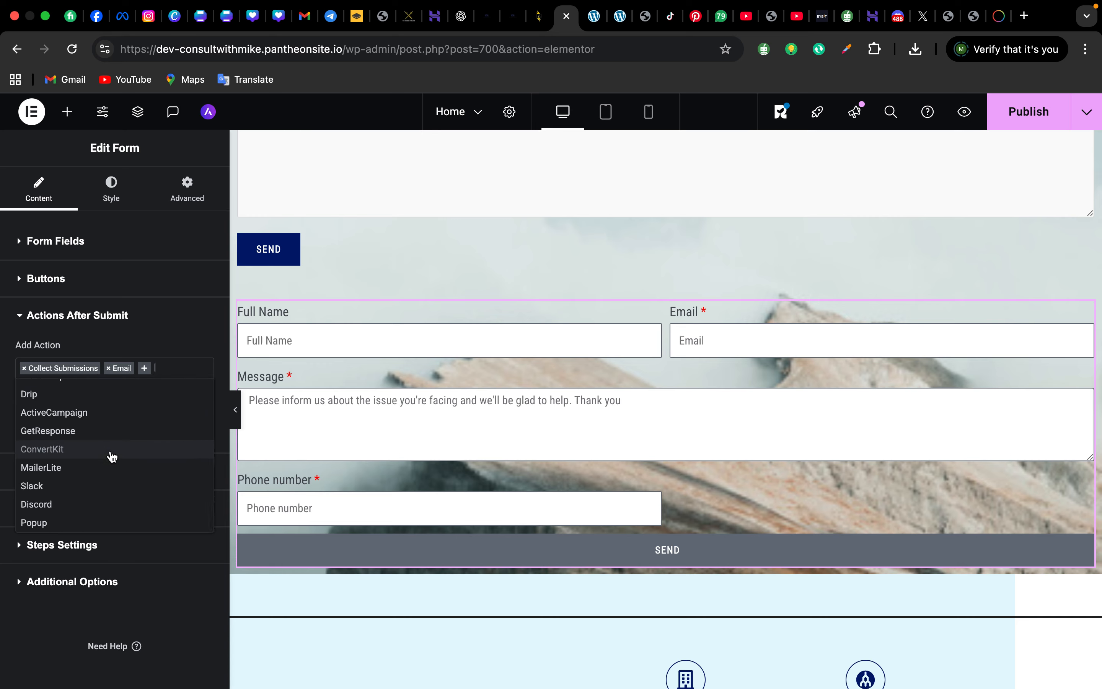
pyautogui.scroll(1, 113, 455)
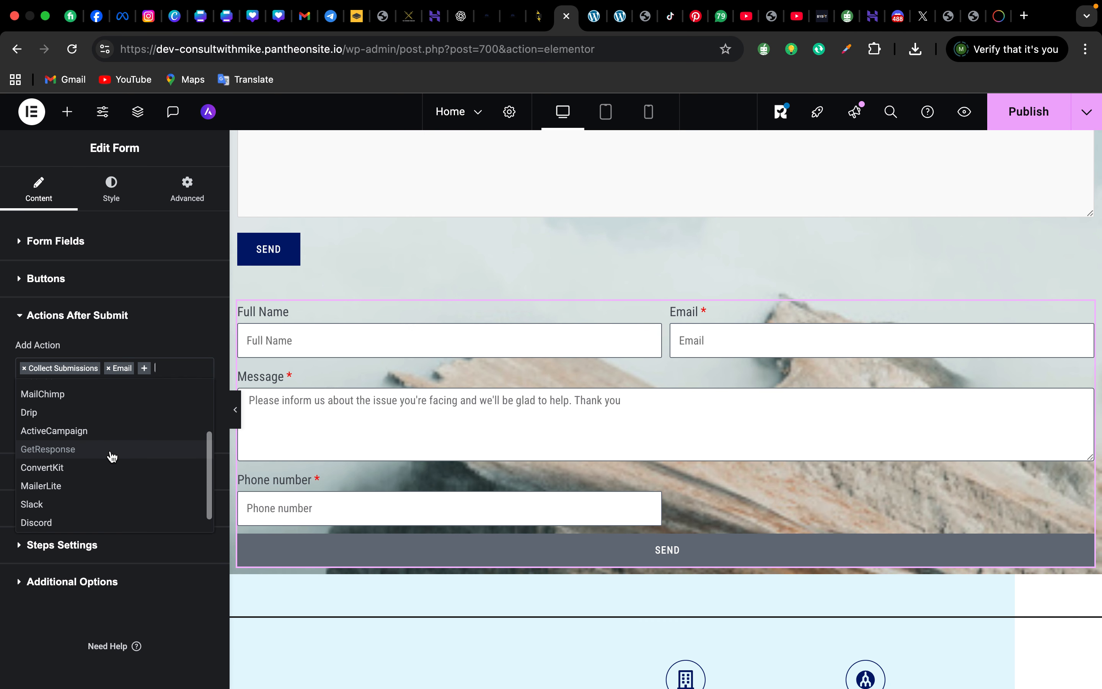
pyautogui.scroll(4, 112, 455)
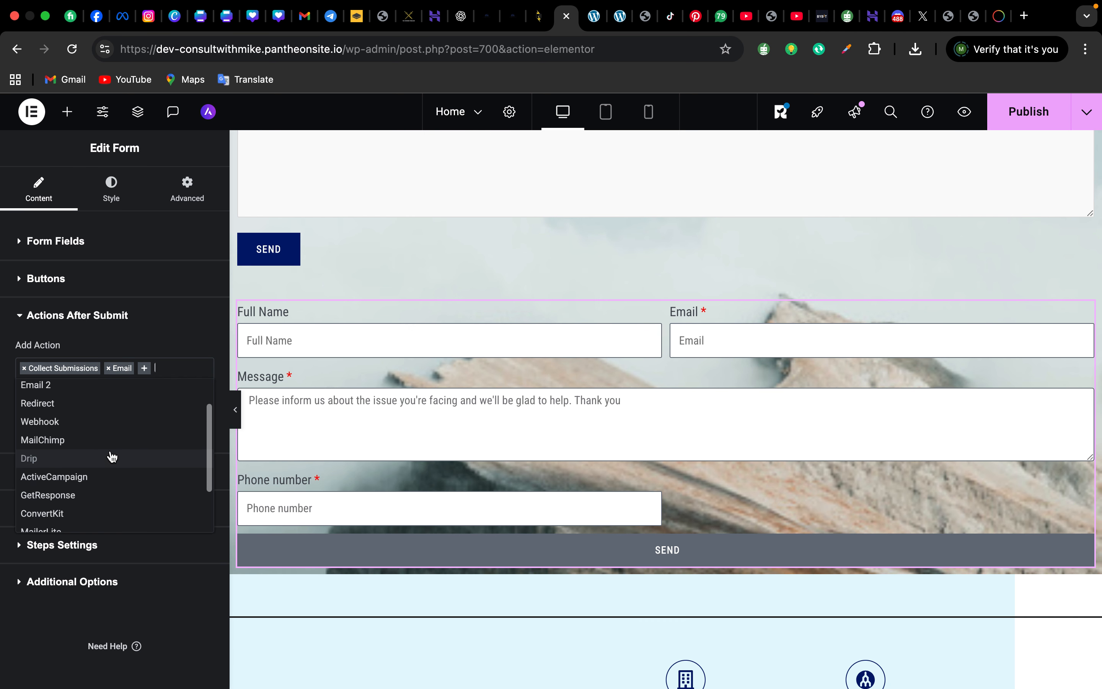
pyautogui.scroll(1, 112, 455)
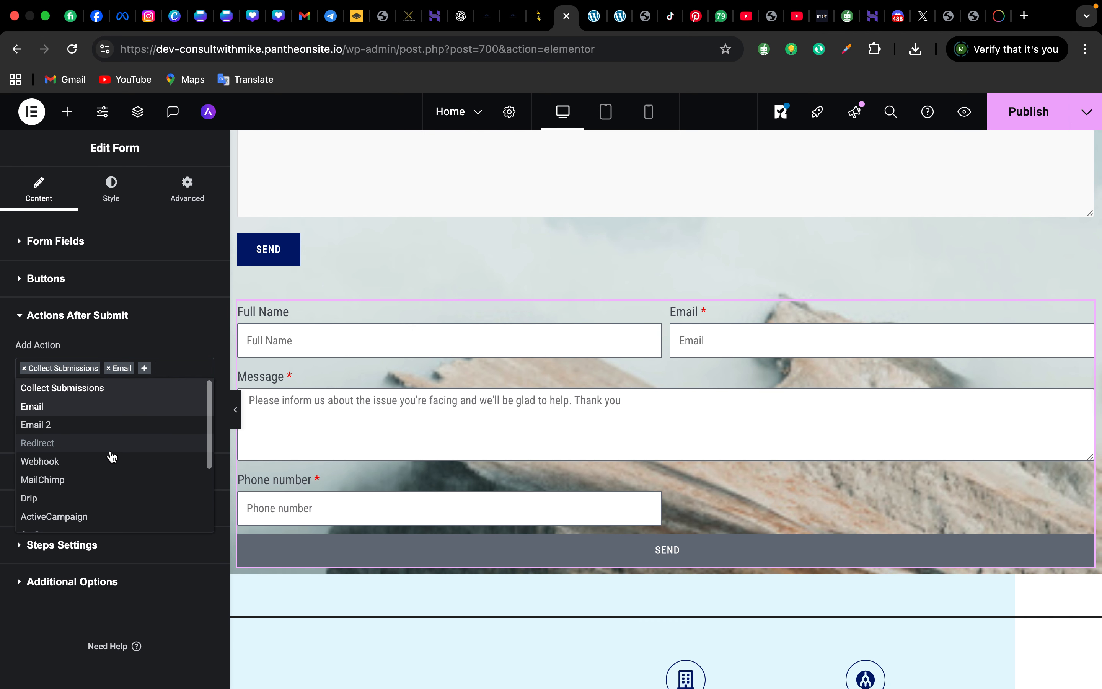
pyautogui.click(144, 344)
pyautogui.click(152, 319)
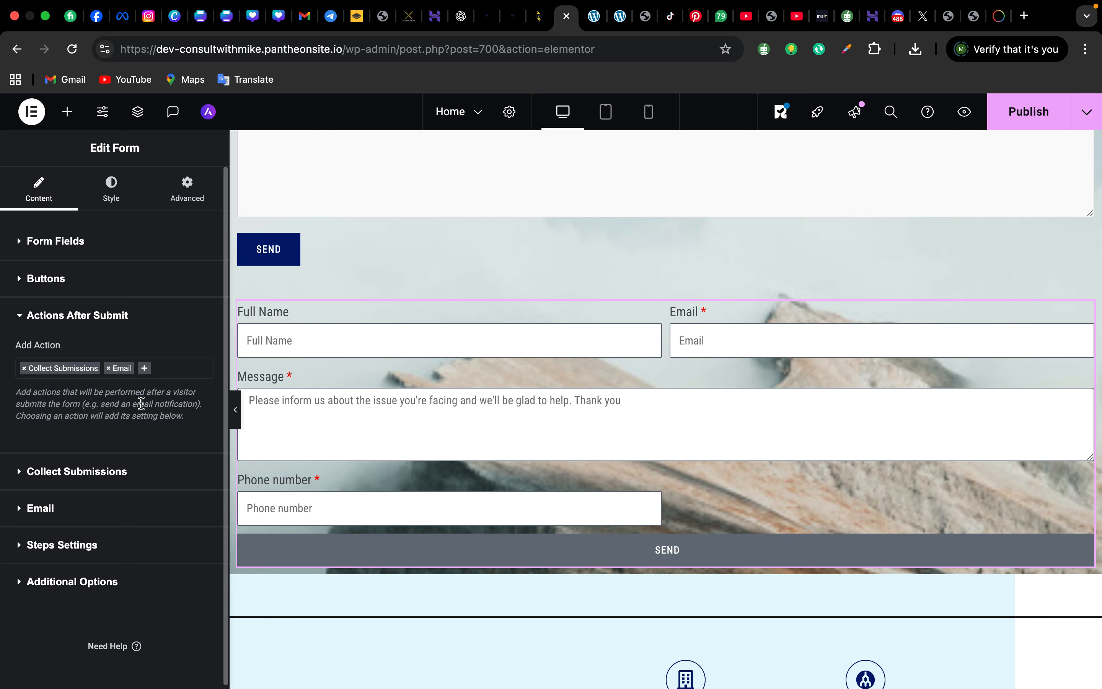
# Step: Look through the full list of available after-submit actions without adding any, and check the form's Collect Submissions metadata settings
pyautogui.click(144, 368)
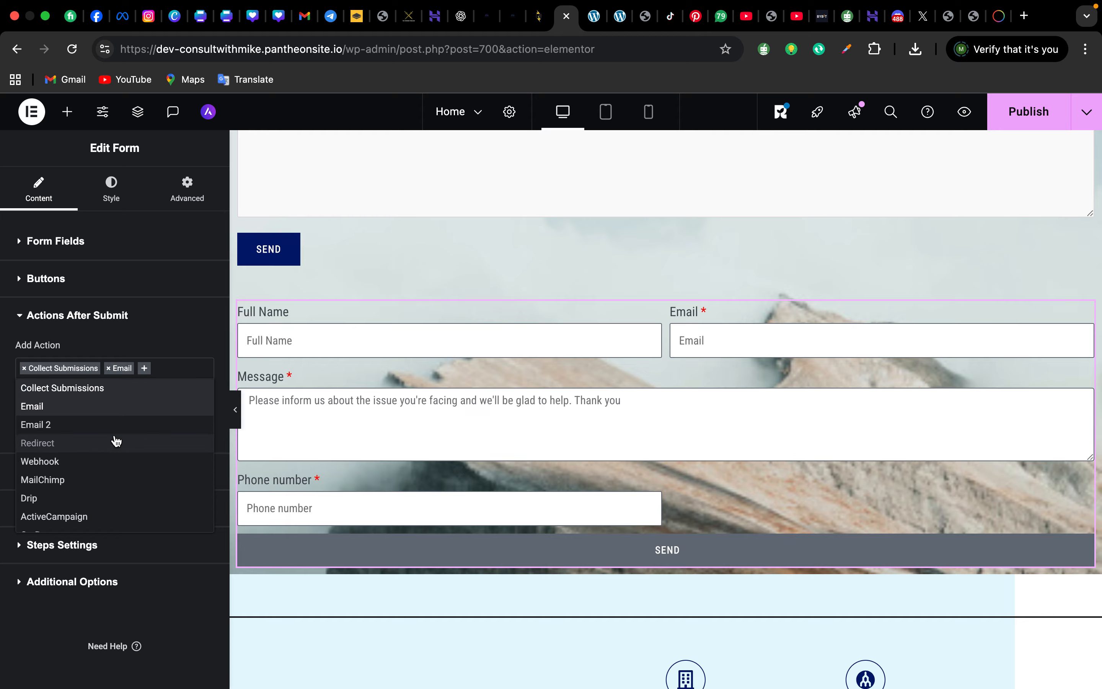
pyautogui.scroll(-2, 114, 440)
pyautogui.scroll(2, 116, 440)
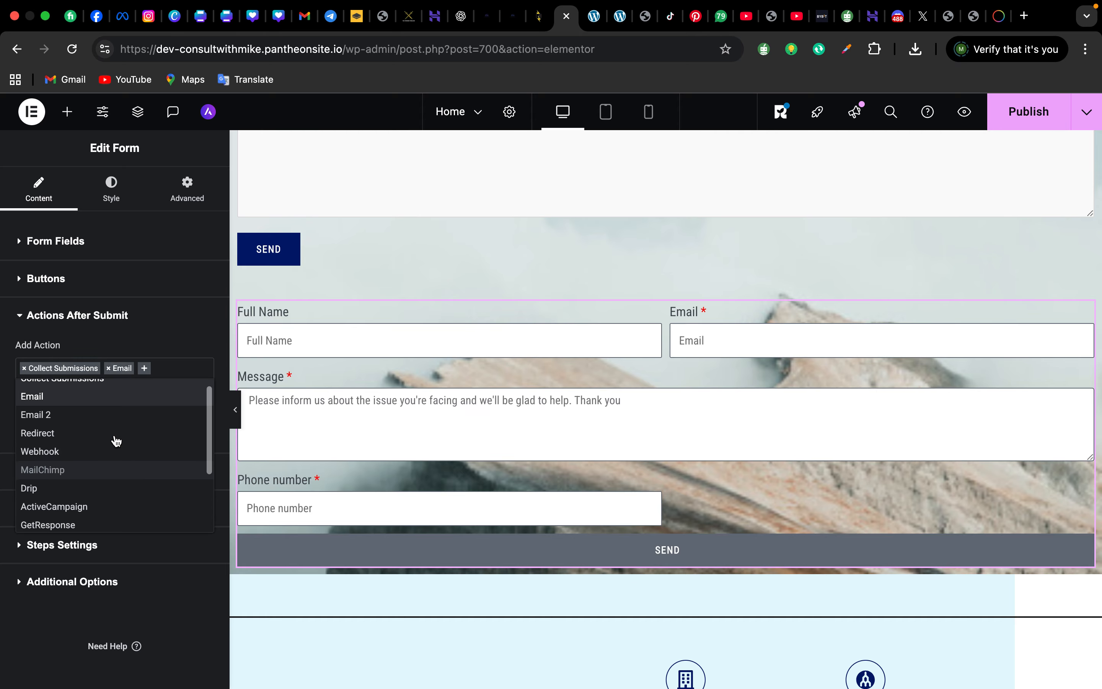
pyautogui.scroll(-2, 120, 418)
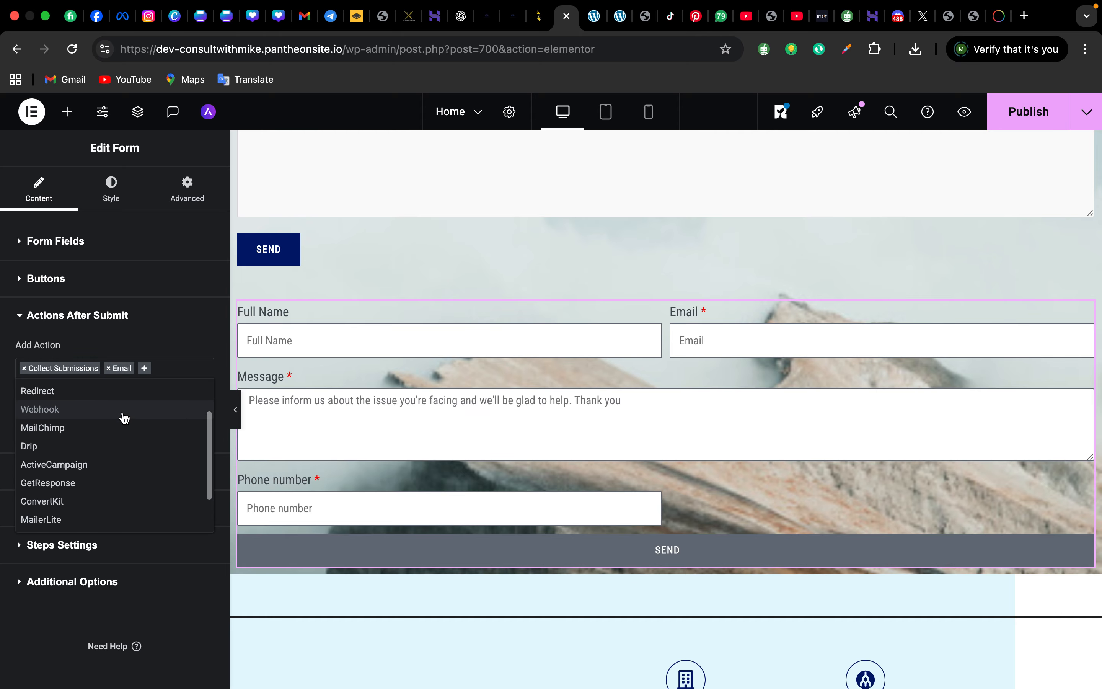
pyautogui.click(168, 354)
pyautogui.scroll(-1, 170, 355)
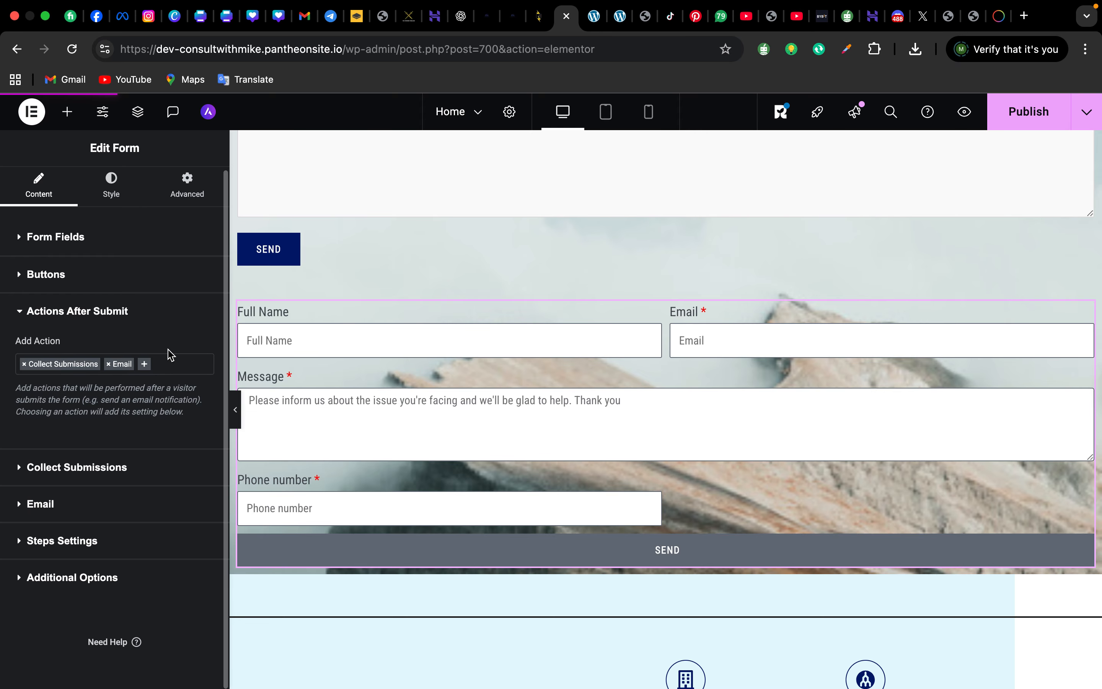
pyautogui.click(115, 466)
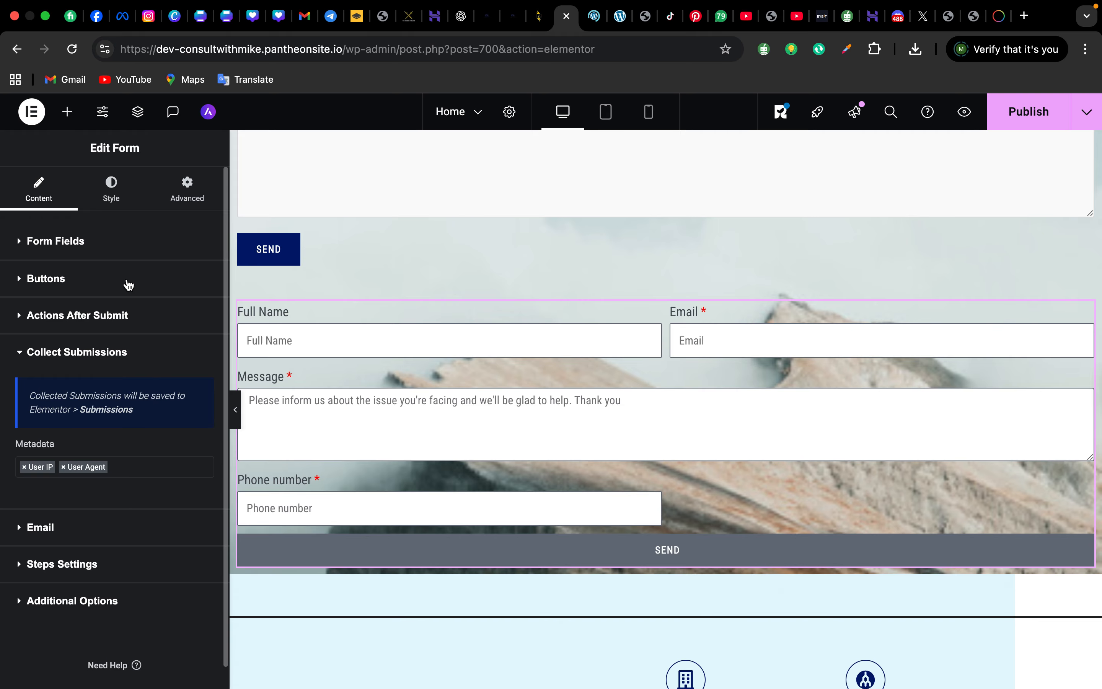
# Step: Examine the form's style settings for column and row gaps, label spacing and colors, and HTML field appearance
pyautogui.click(118, 191)
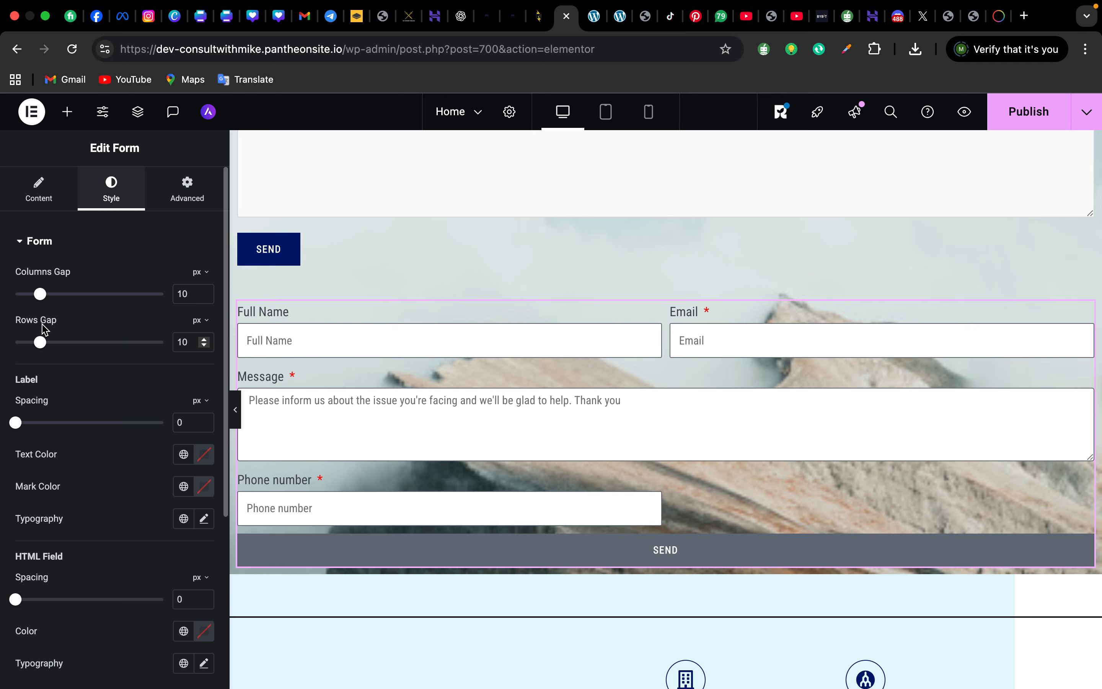
pyautogui.scroll(-6, 43, 328)
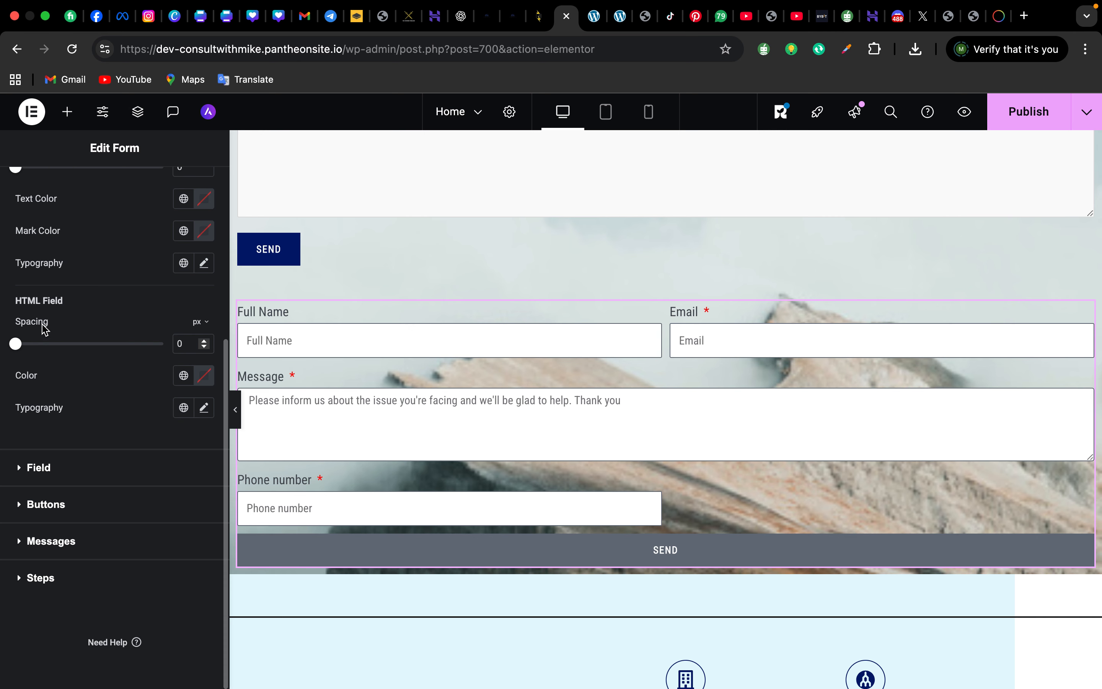
pyautogui.scroll(5, 43, 328)
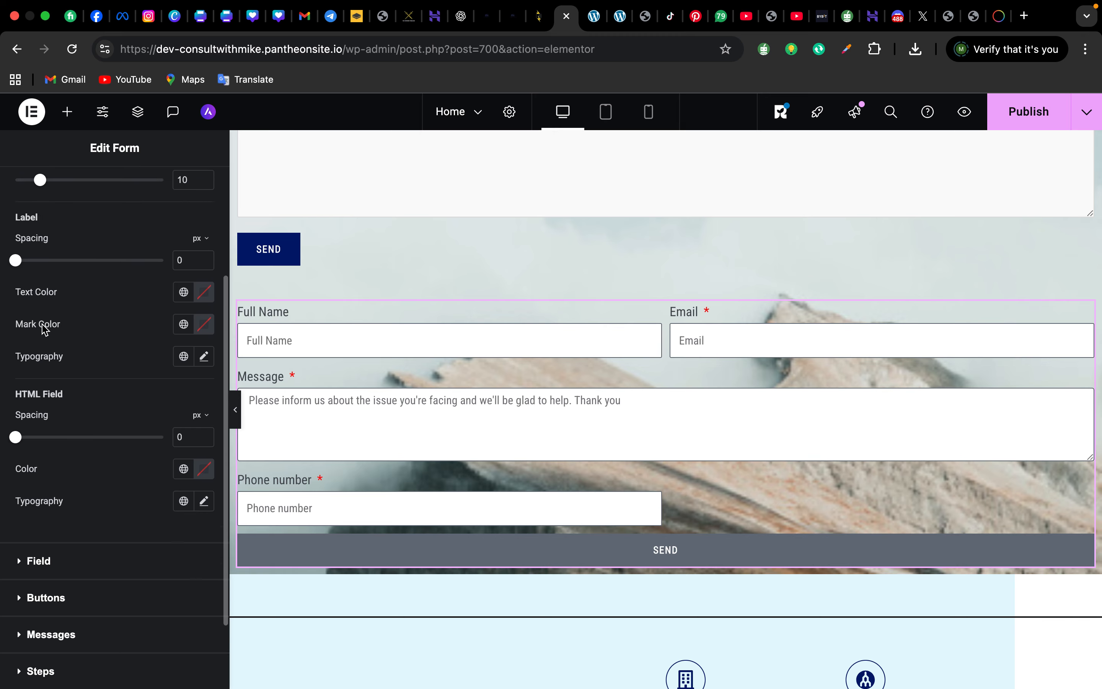